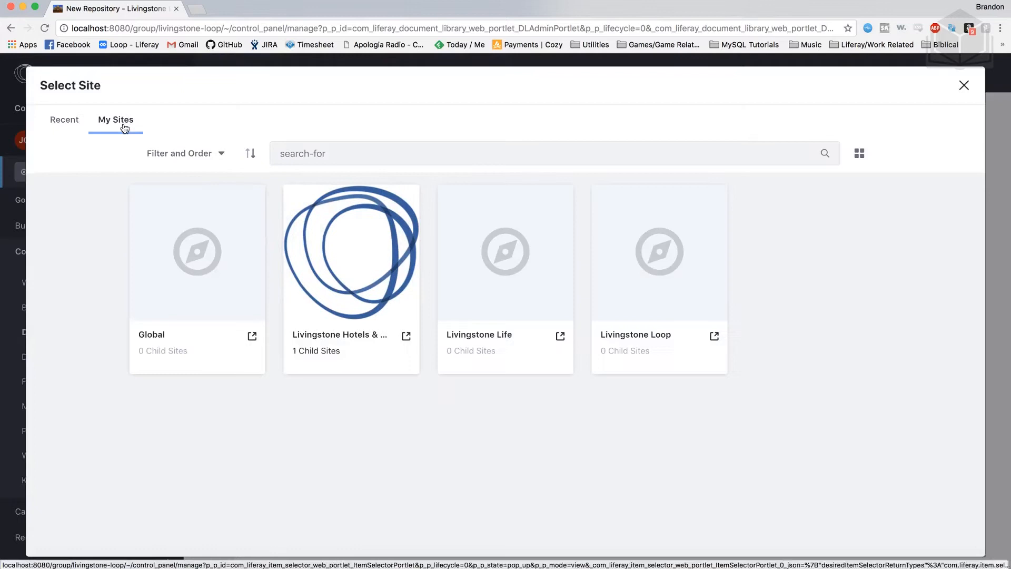
- Switch to the Livingstone Loop site and start a new document type in its Documents and Media content
left_click(641, 336)
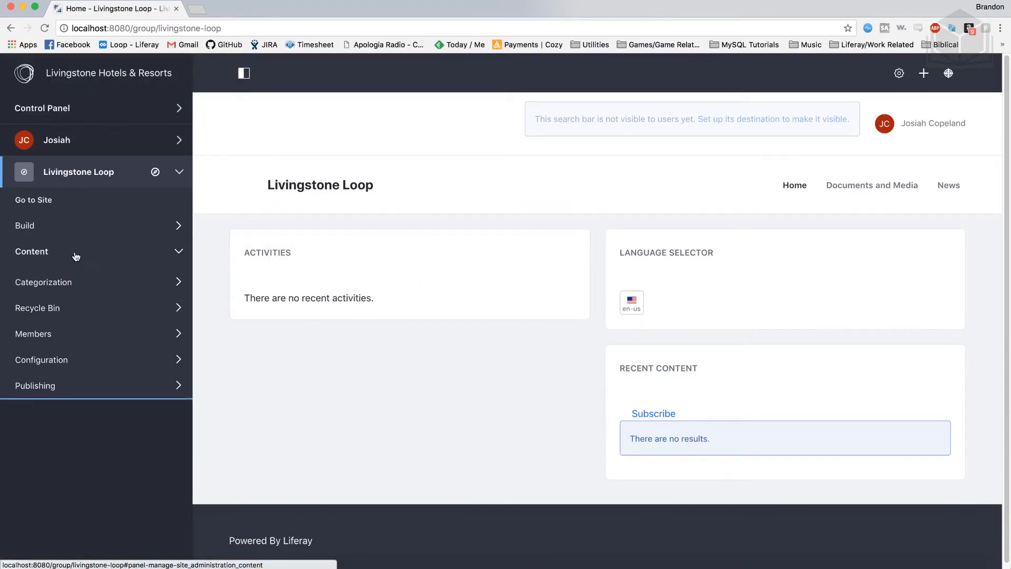
left_click(74, 256)
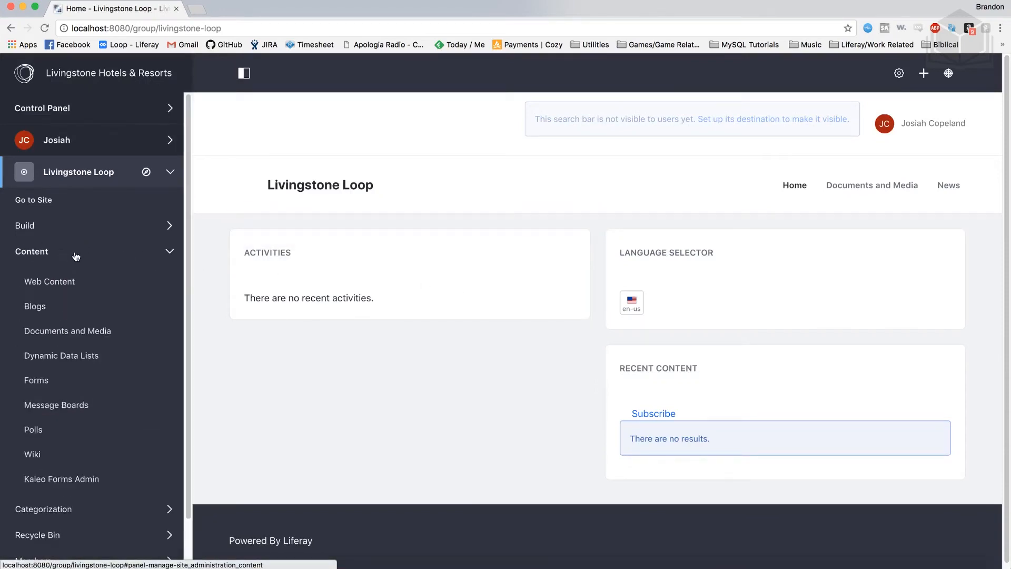
left_click(92, 332)
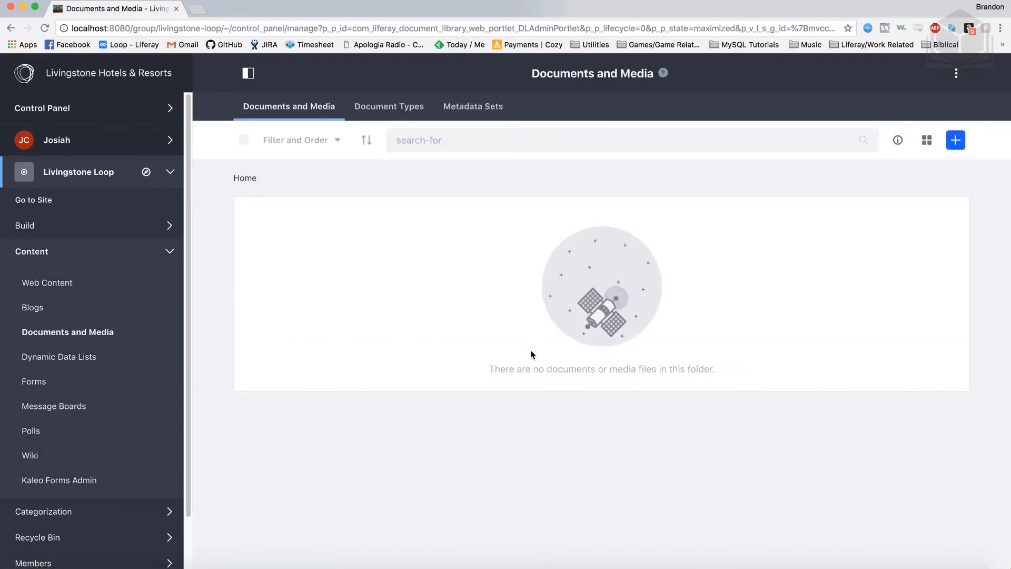
left_click(401, 116)
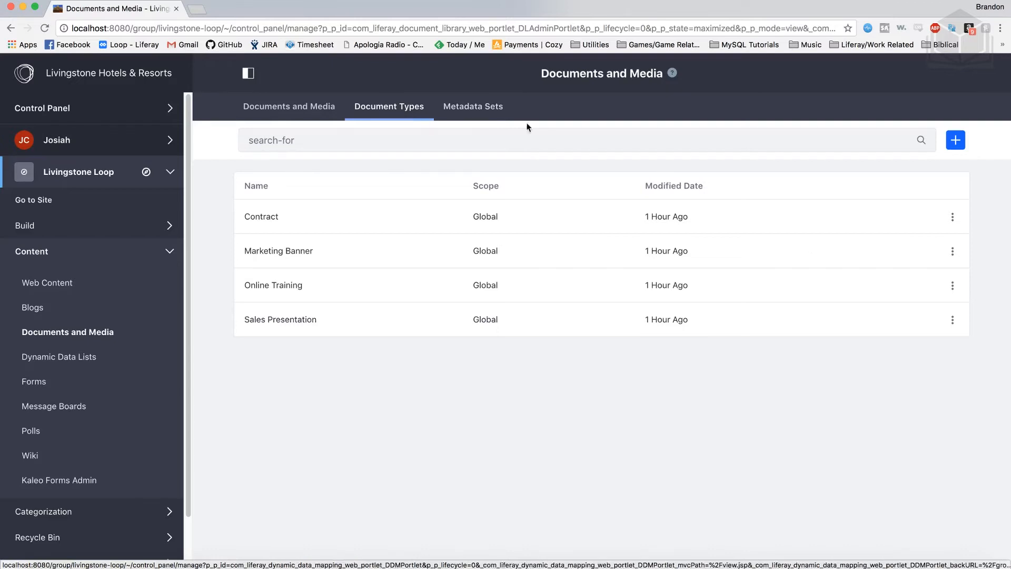
left_click(956, 141)
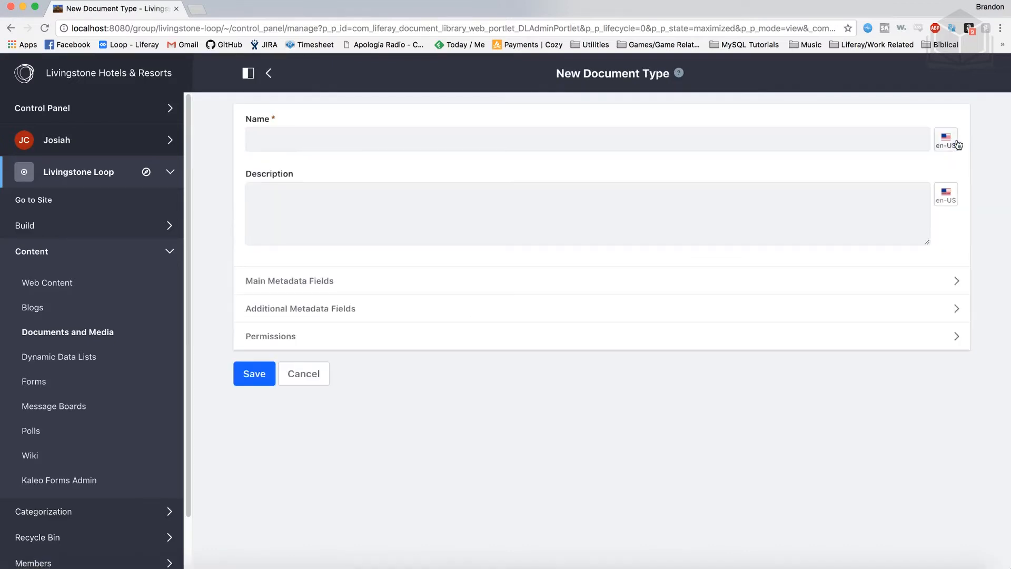
- Name the document type "Basic Employee Record" and describe it as "Employee Records for Livingstone HR"
left_click(284, 144)
type("E,")
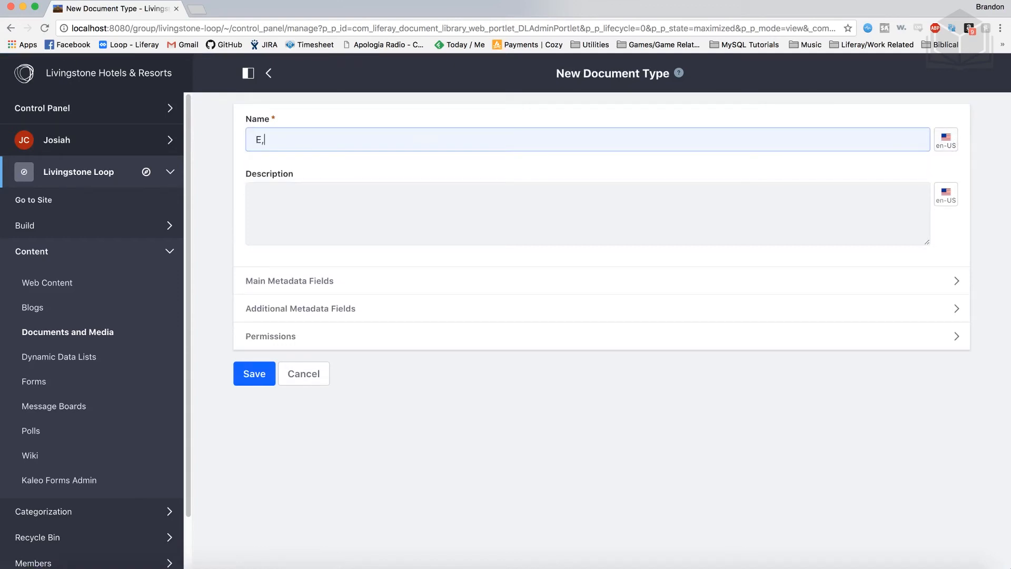
key("BackSpace")
key("BackSpace")
type("Basic")
key("Down")
key("Return")
key("Tab")
type("Employee R")
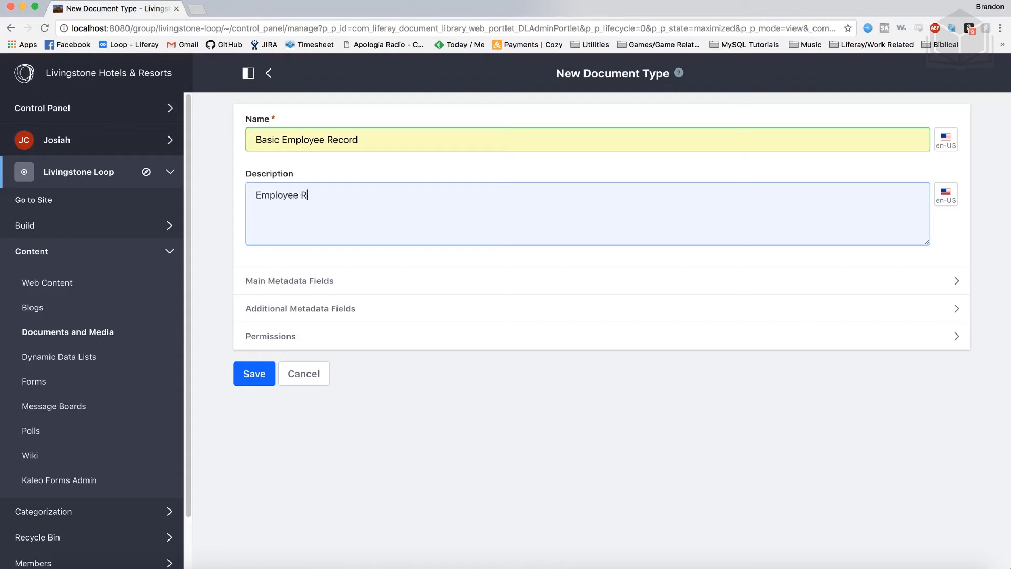
type("ecords for Livingstone HR")
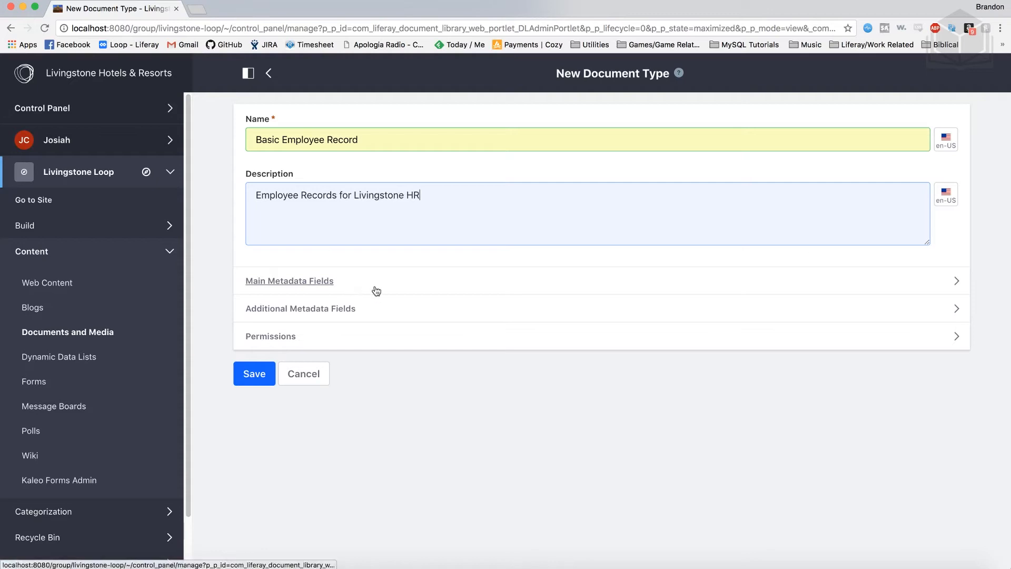
- Add a Text field to the document type's main metadata fields
left_click(418, 287)
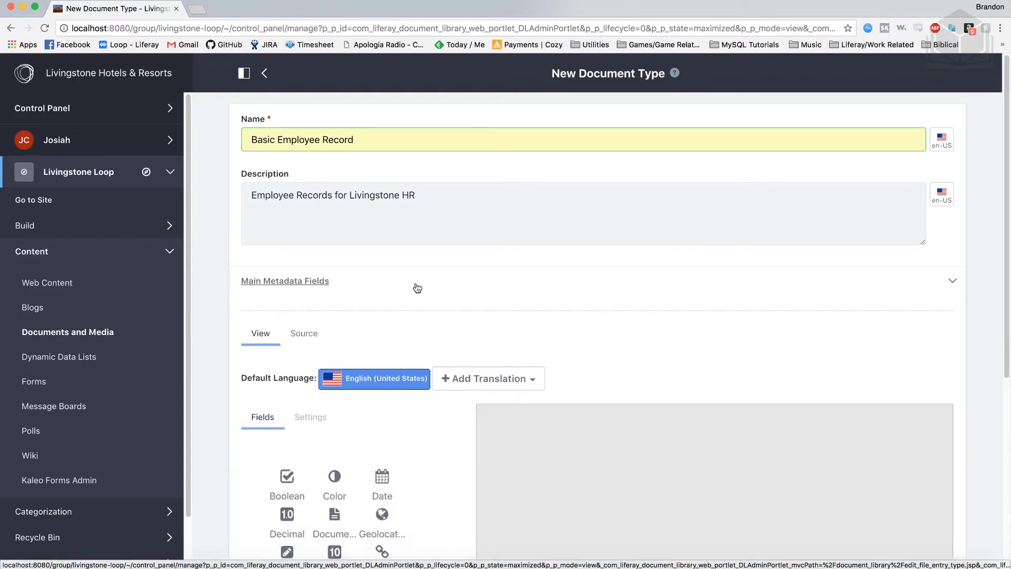
scroll(417, 287, "down", 2)
scroll(417, 287, "down", 3)
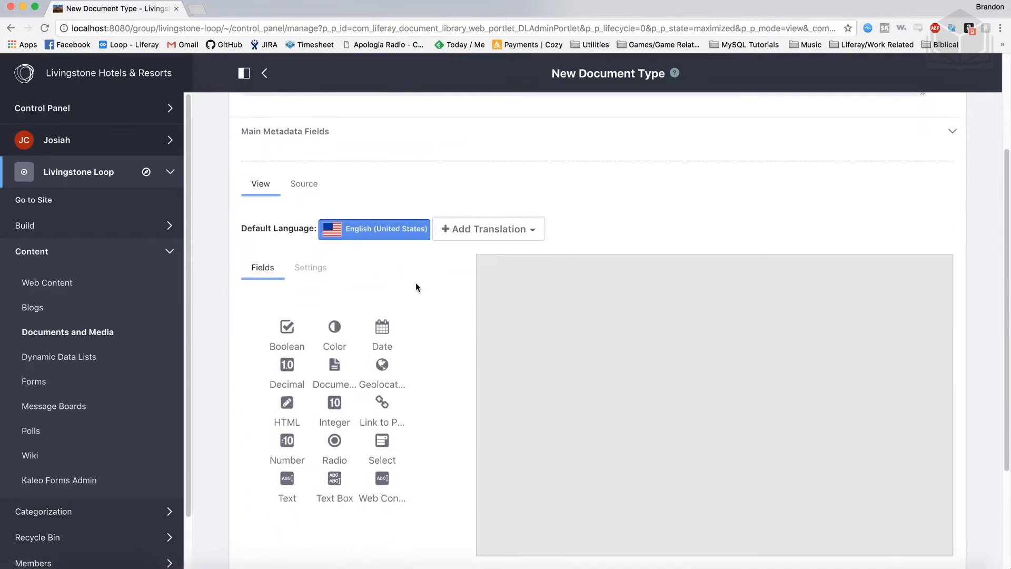
scroll(416, 285, "down", 1)
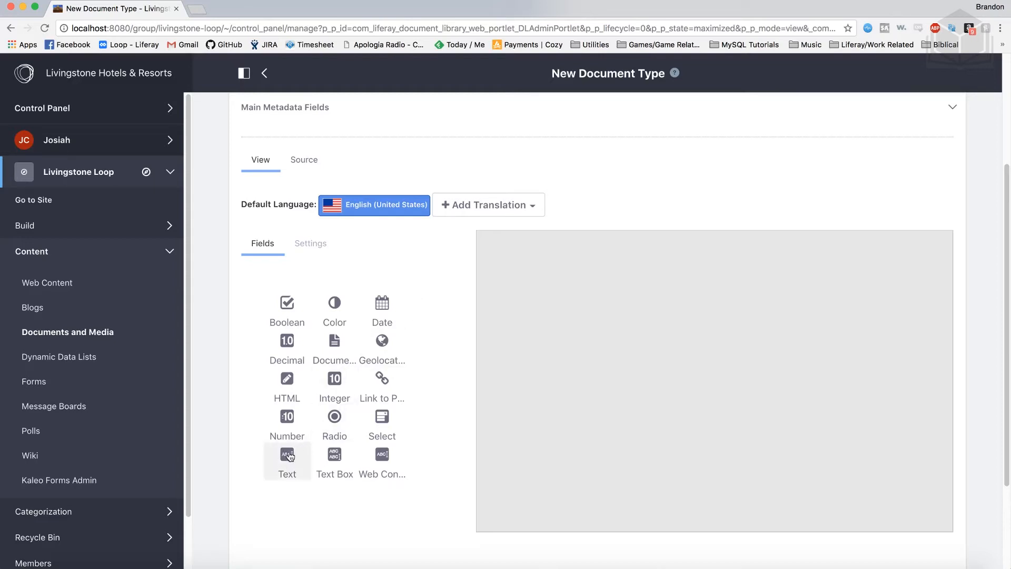
left_click_drag(289, 462, 587, 371)
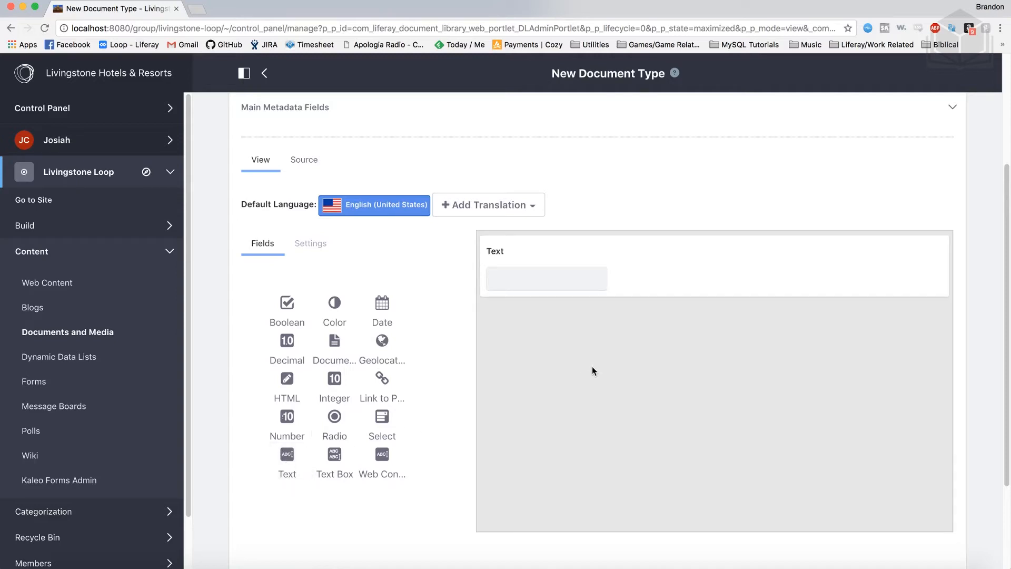
mouse_move(618, 286)
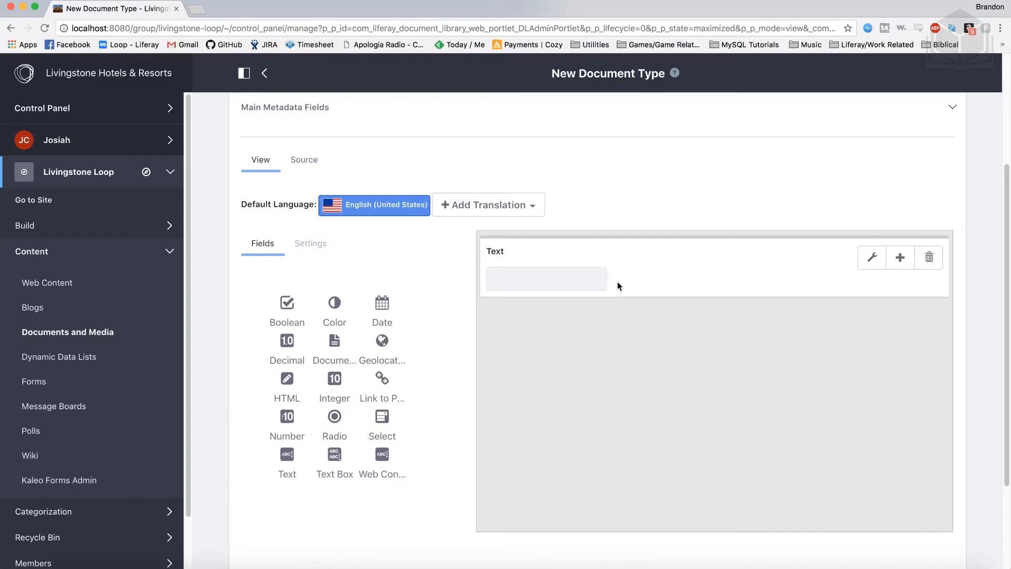
- Set the Text field's label to "Full Name" and make the field required
left_click(697, 259)
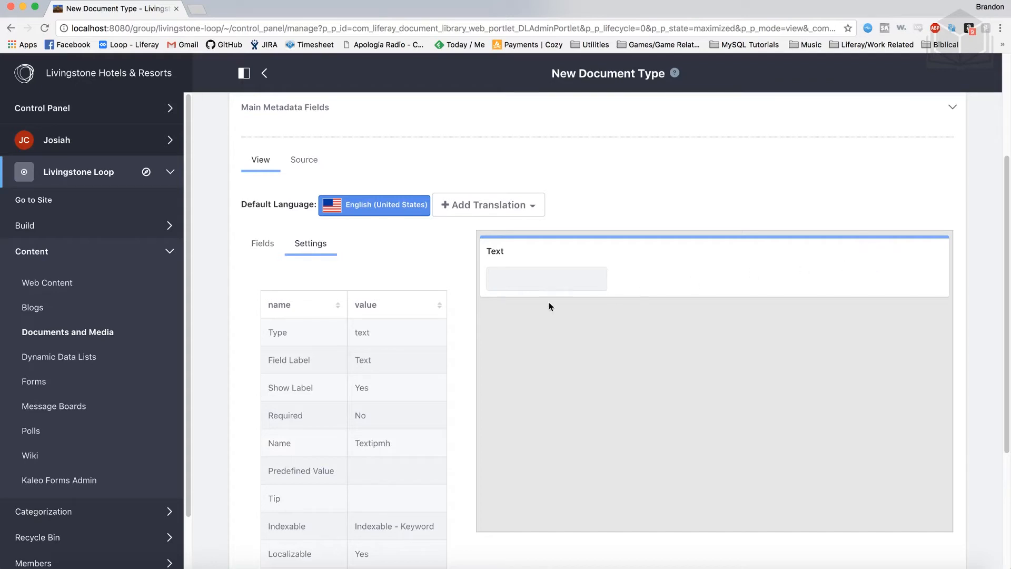
scroll(425, 337, "down", 3)
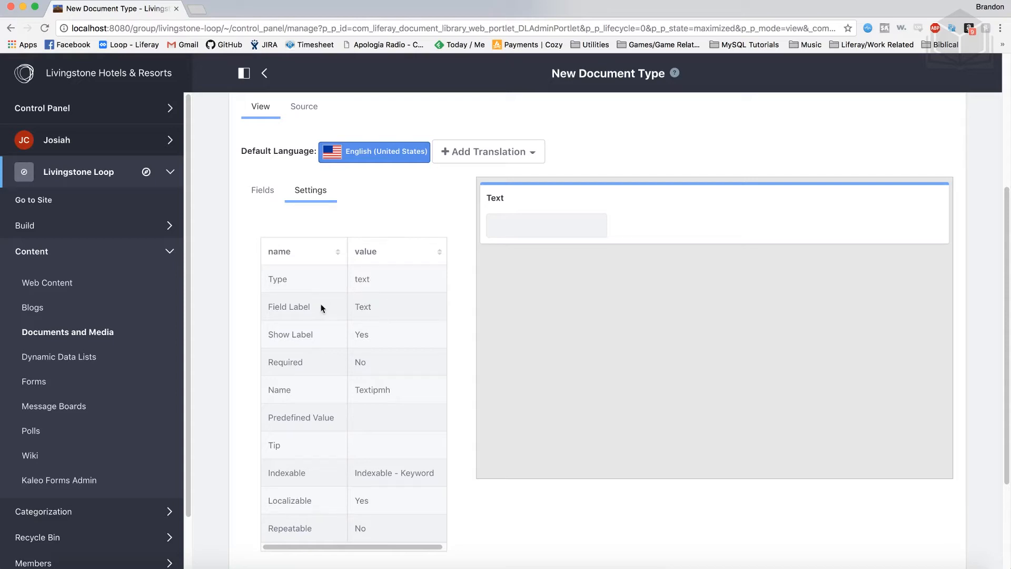
double_click(372, 307)
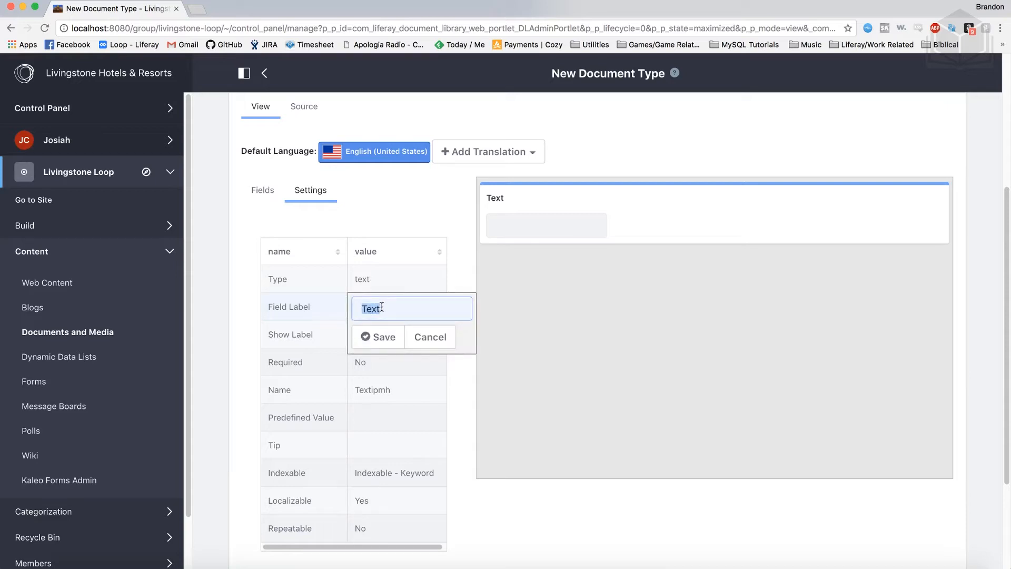
type("Full Name")
left_click(382, 336)
mouse_move(501, 211)
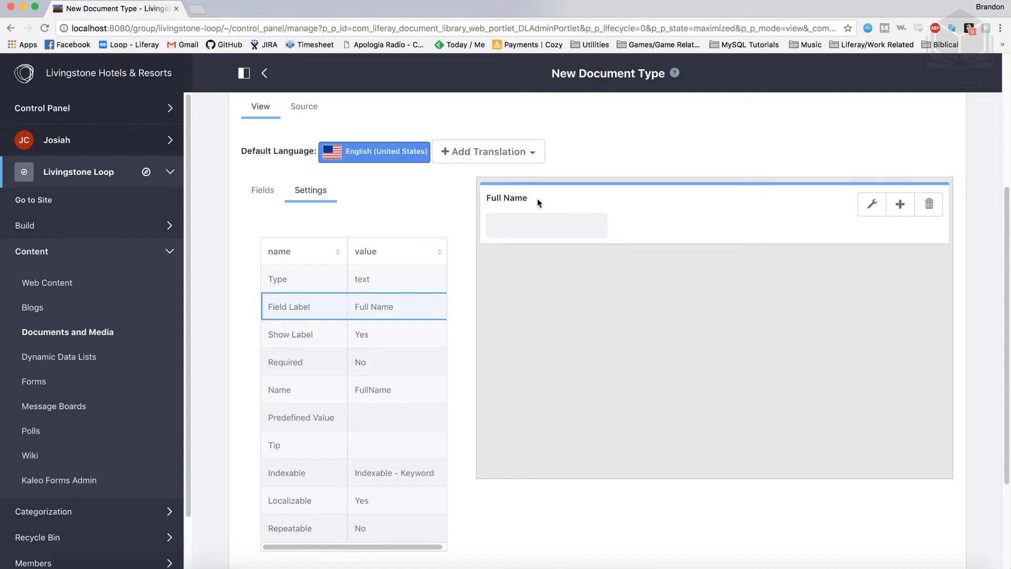
double_click(368, 362)
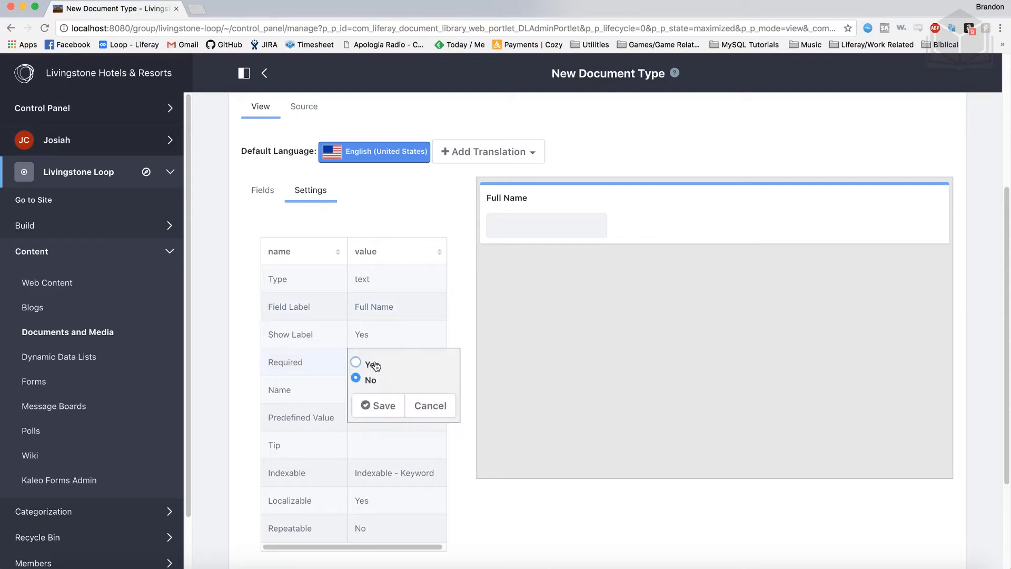
left_click(356, 363)
left_click(382, 407)
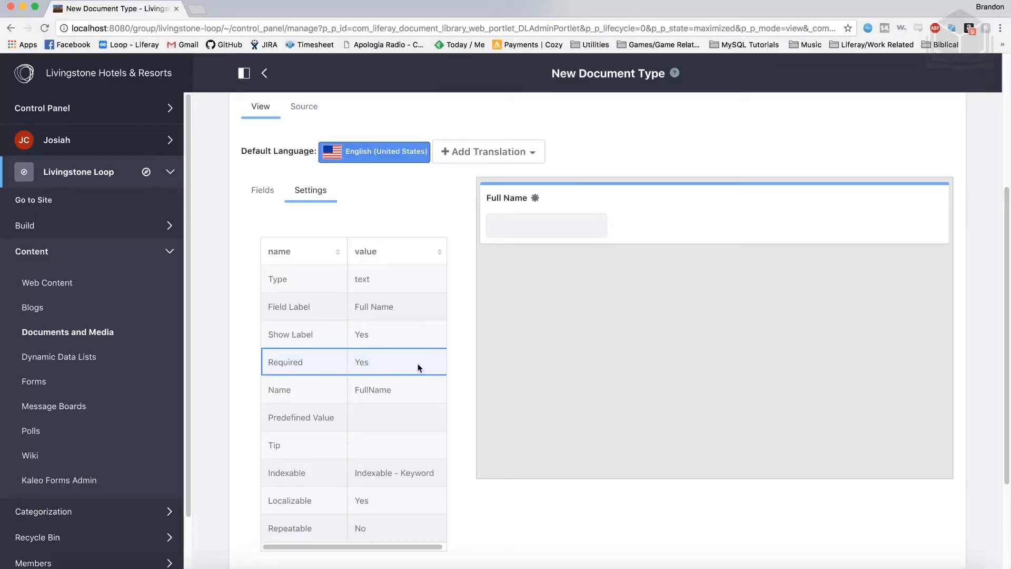
- Add an Integer field below the Full Name field and open its settings
left_click(262, 190)
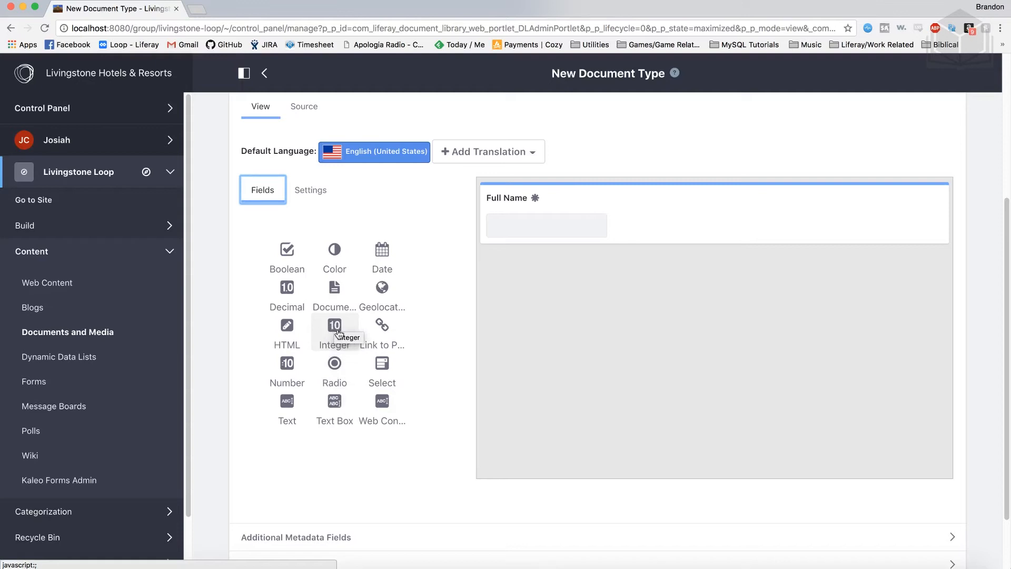
left_click_drag(339, 333, 553, 314)
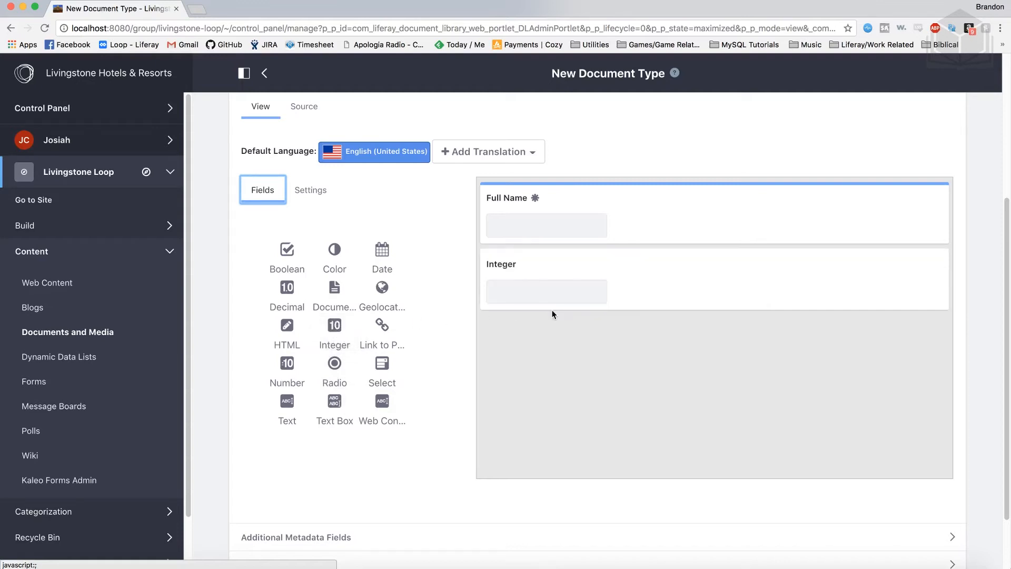
mouse_move(559, 304)
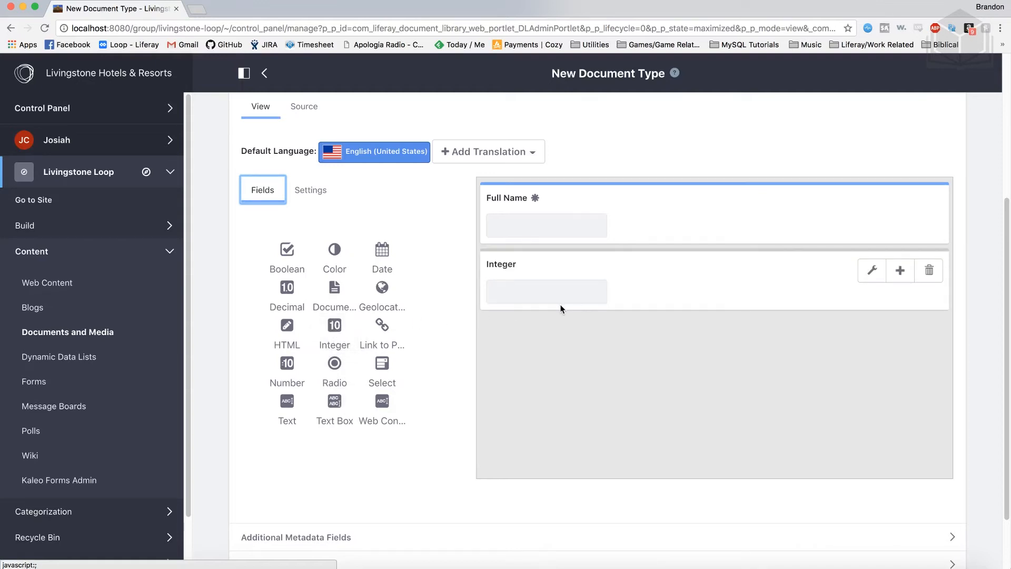
left_click(639, 278)
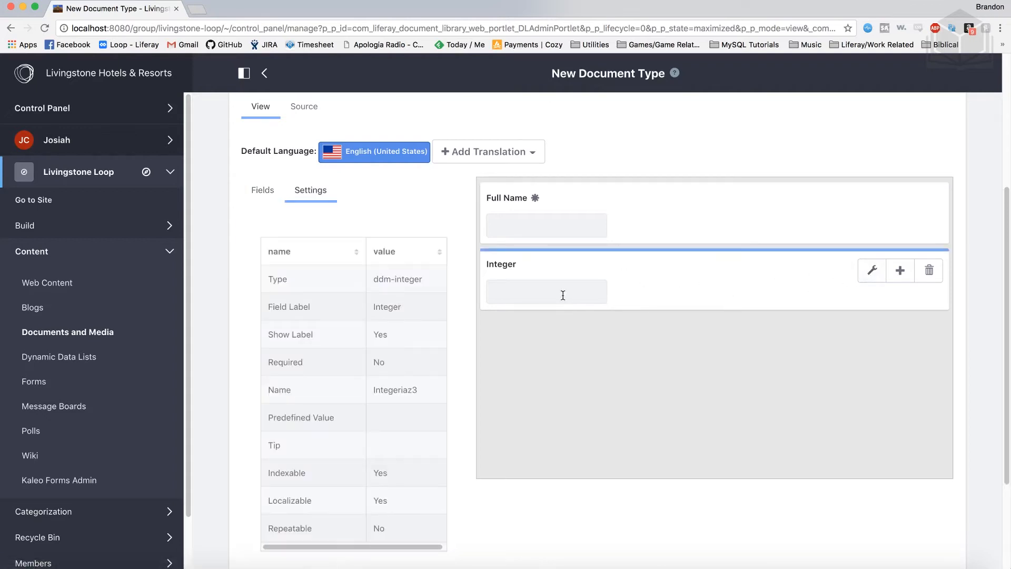
- Set the Integer field's label to "Employee ID Number" and make the field required
left_click(397, 309)
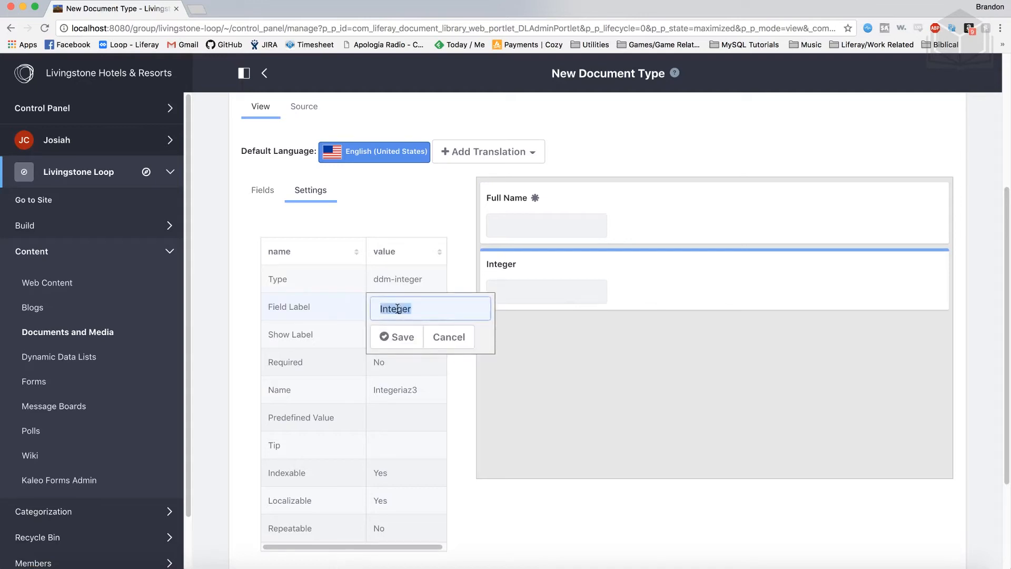
type("Employee IF")
key("BackSpace")
type("D Number")
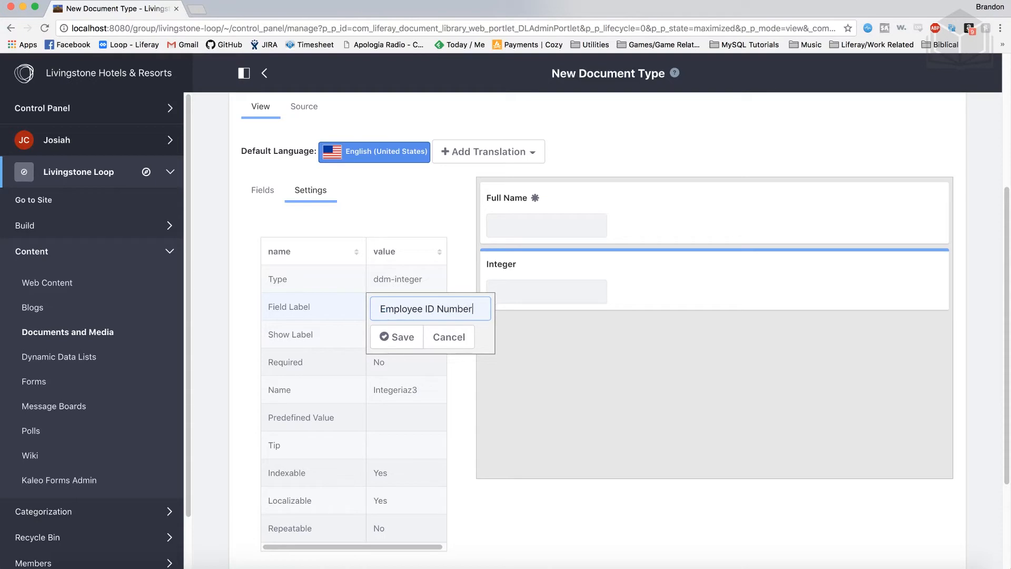
left_click(400, 340)
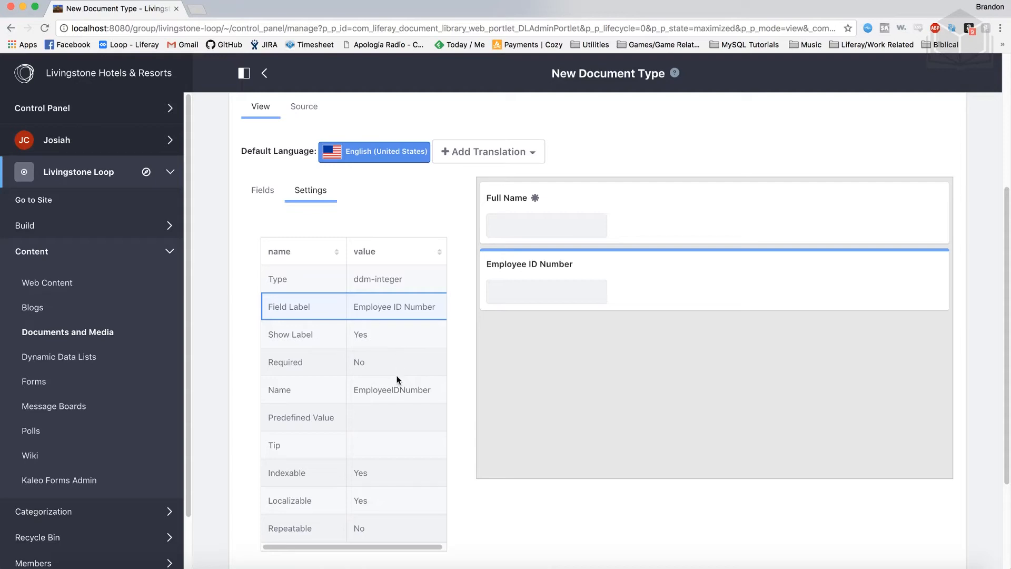
left_click(370, 367)
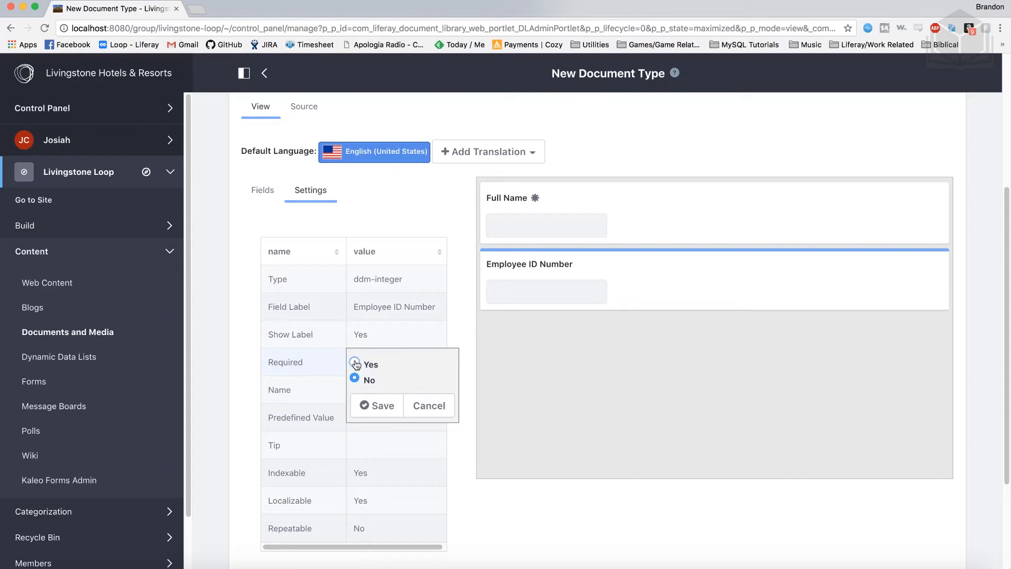
left_click(361, 367)
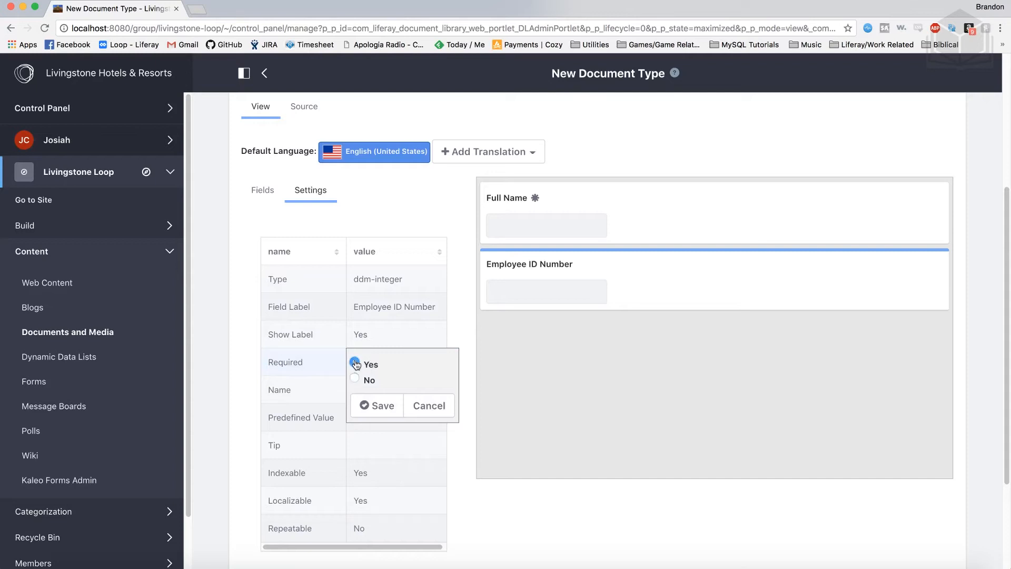
left_click(375, 405)
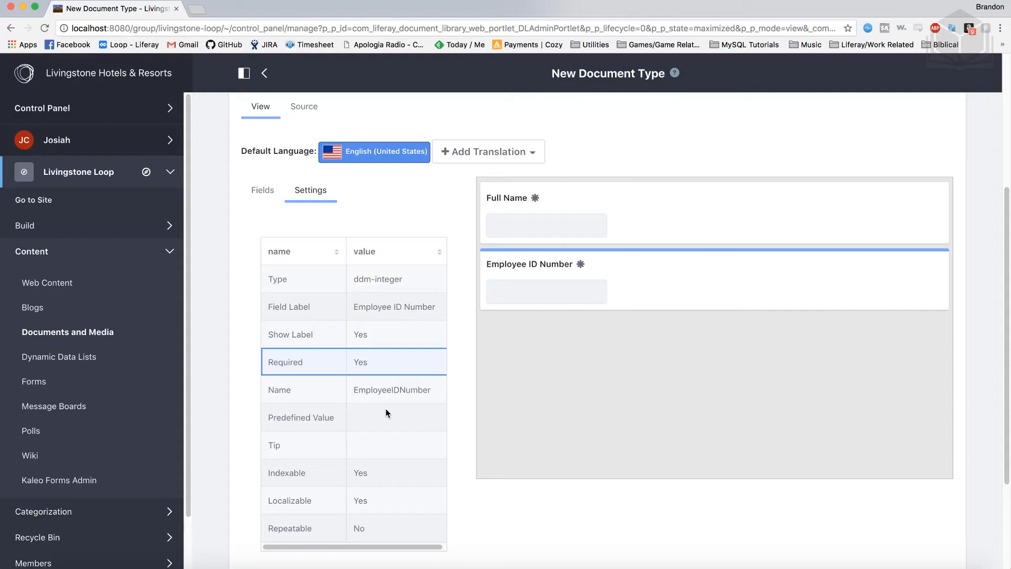
- Add a required Text field labelled "Home Address" below the Employee ID Number field
left_click(270, 190)
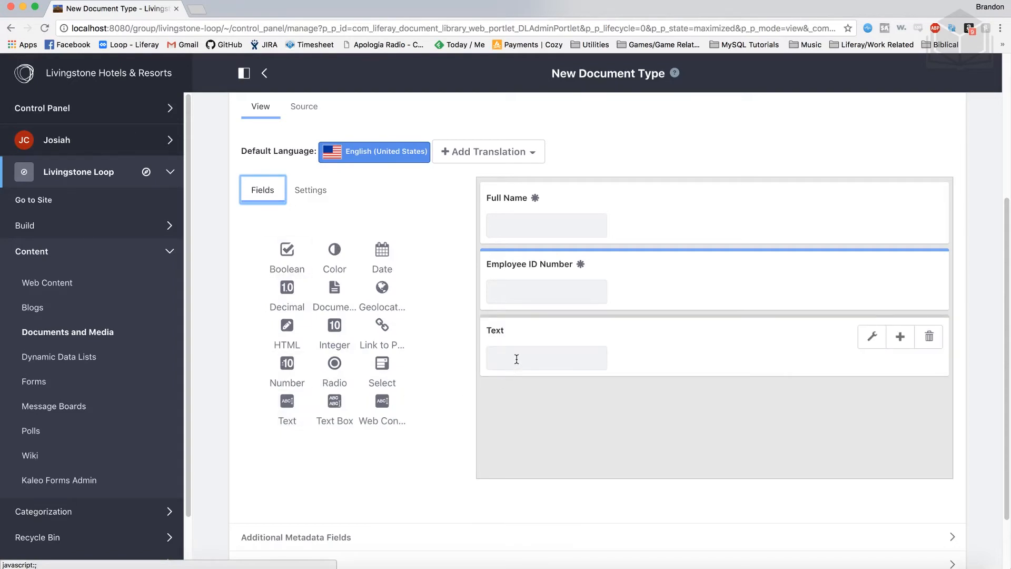
left_click(541, 334)
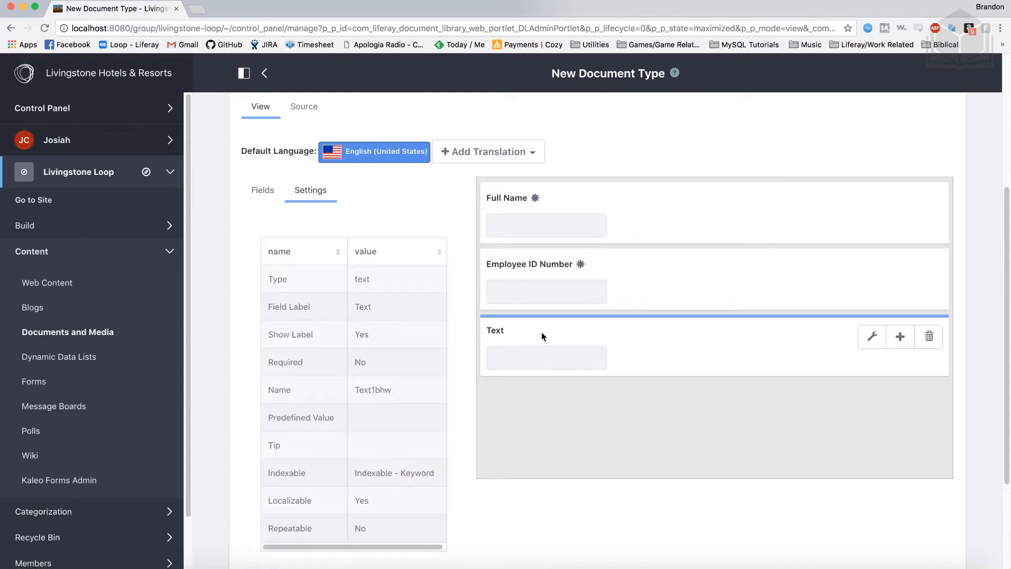
double_click(371, 309)
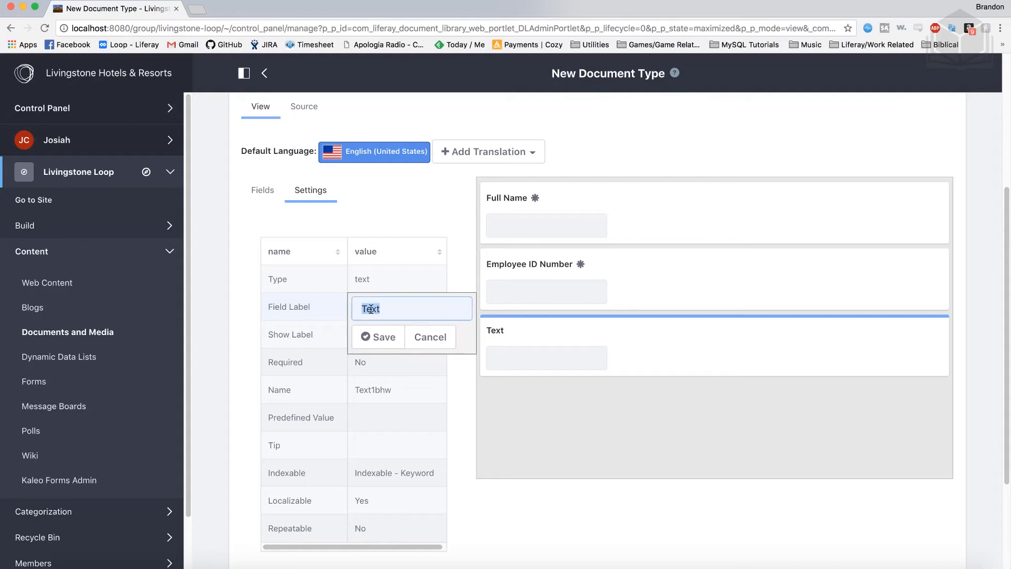
type("Home Address")
left_click(384, 336)
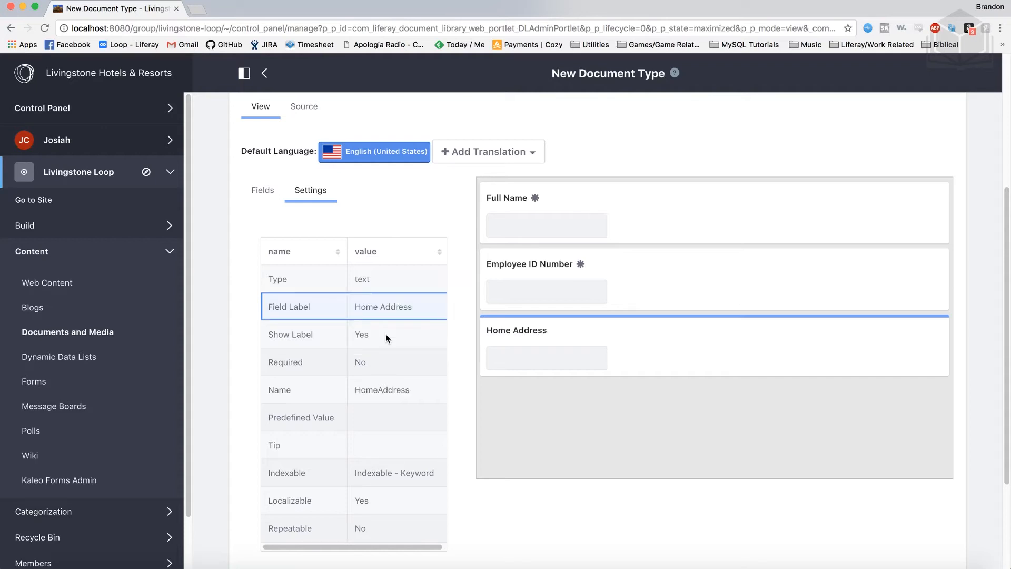
double_click(378, 365)
left_click(378, 368)
left_click(384, 406)
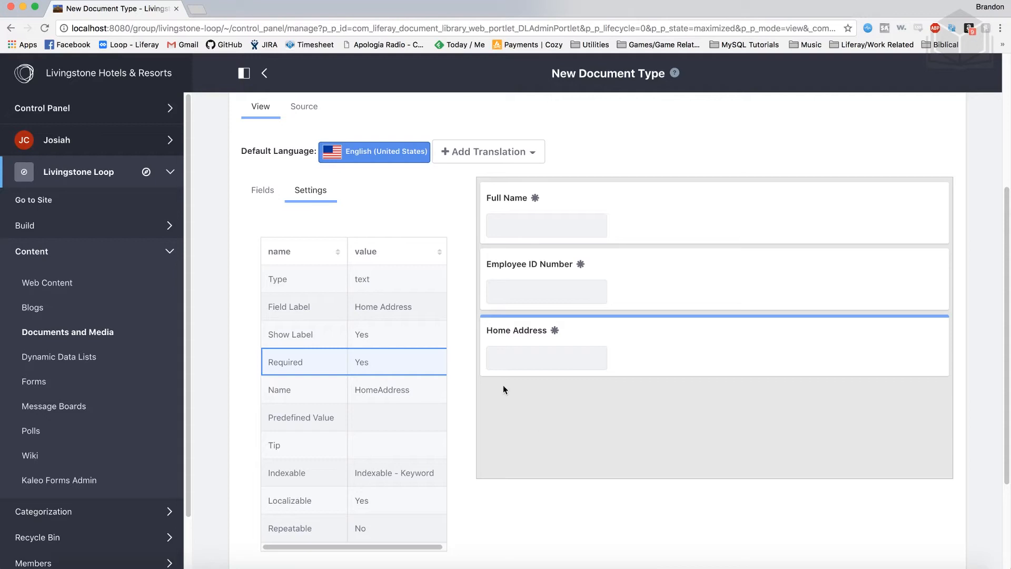
- Add a required Date field labelled "Date of Birth" below the Home Address field
left_click(259, 196)
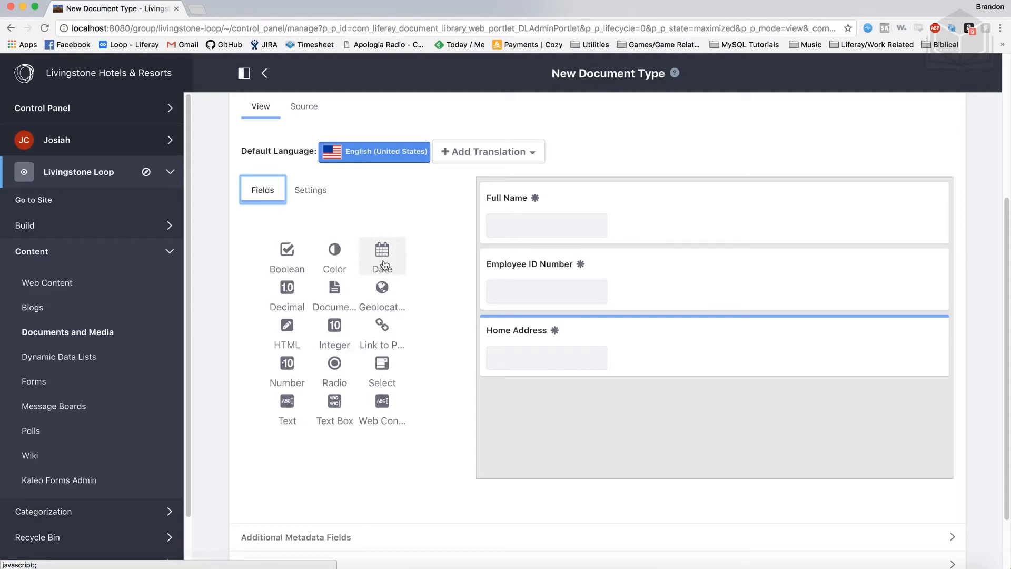
left_click_drag(382, 252, 547, 430)
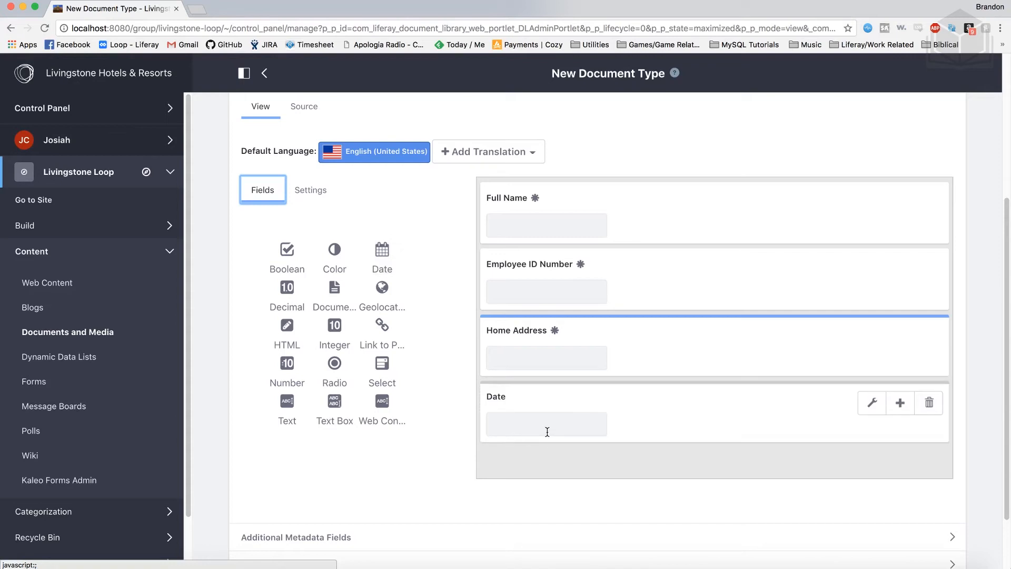
left_click(664, 404)
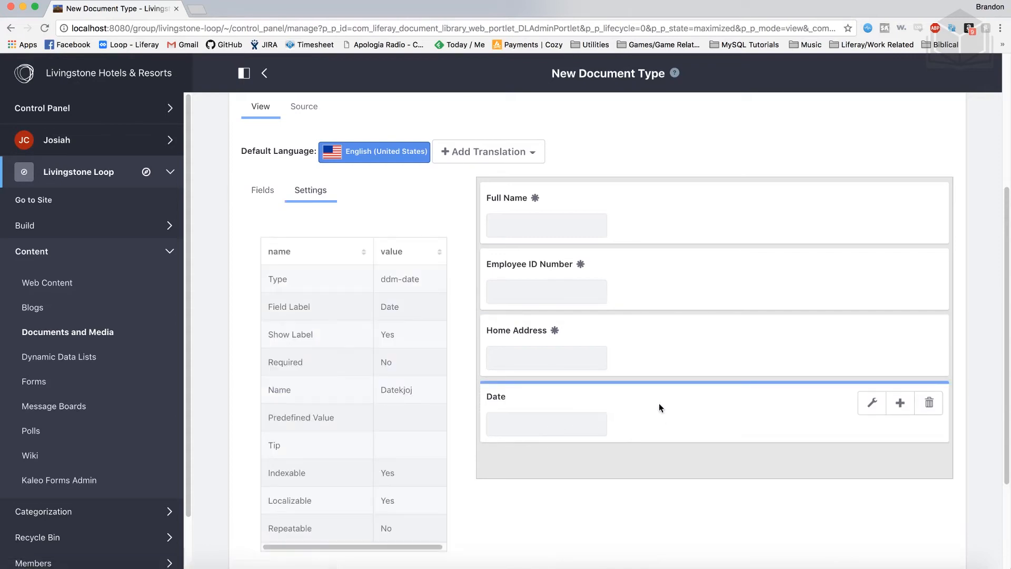
double_click(398, 306)
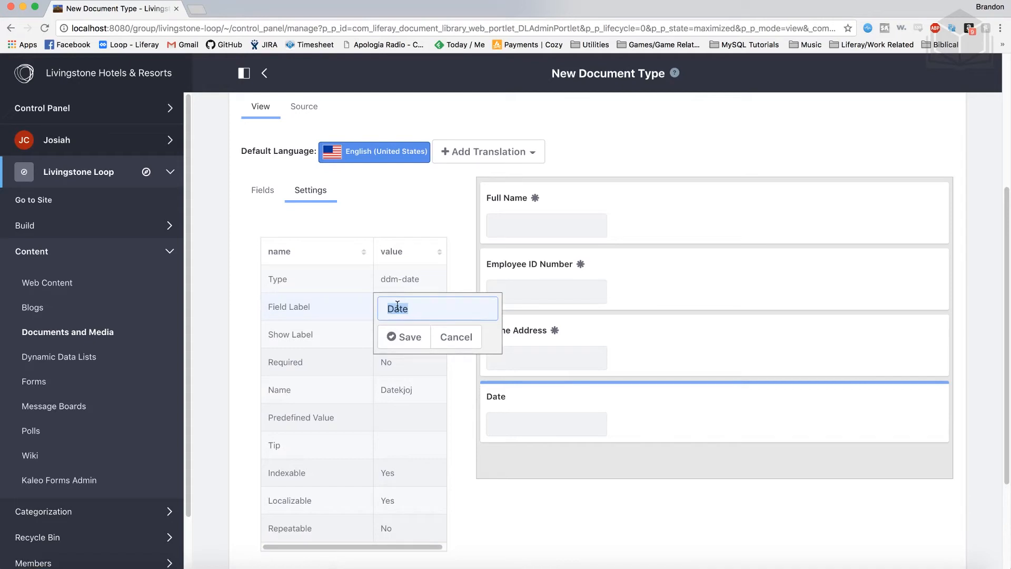
type("Date of Birth")
left_click(406, 338)
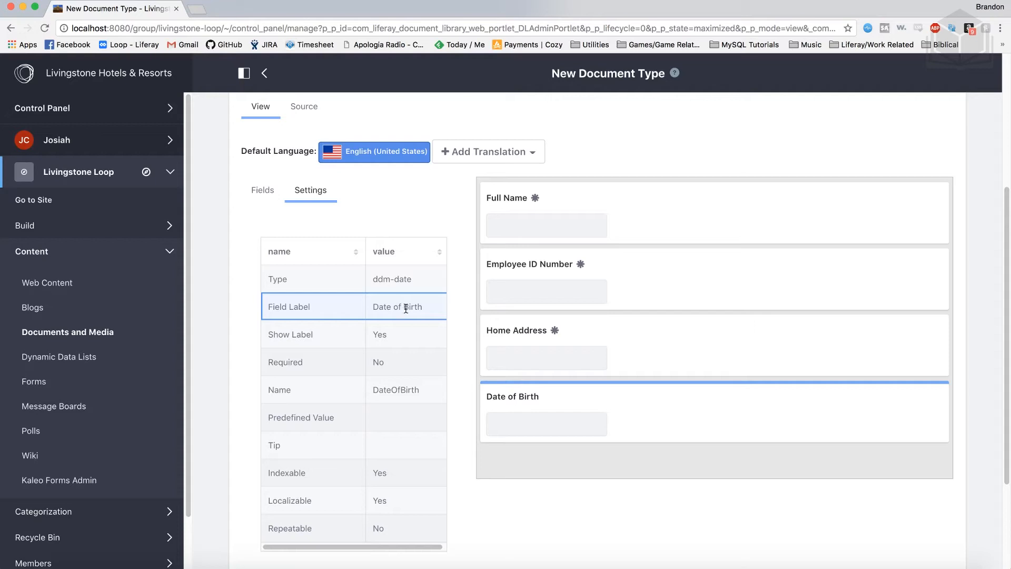
double_click(389, 359)
left_click(389, 365)
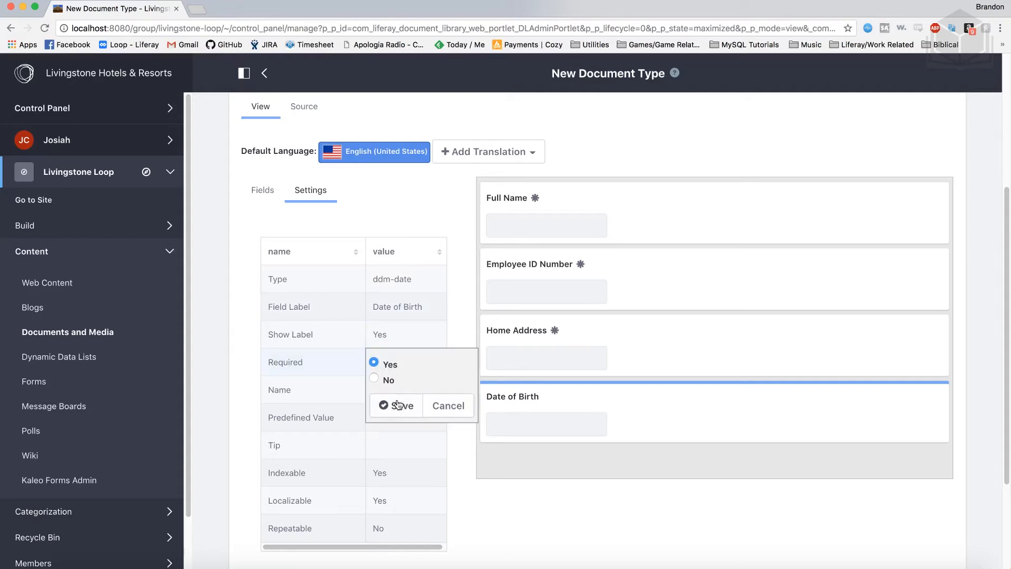
left_click(398, 407)
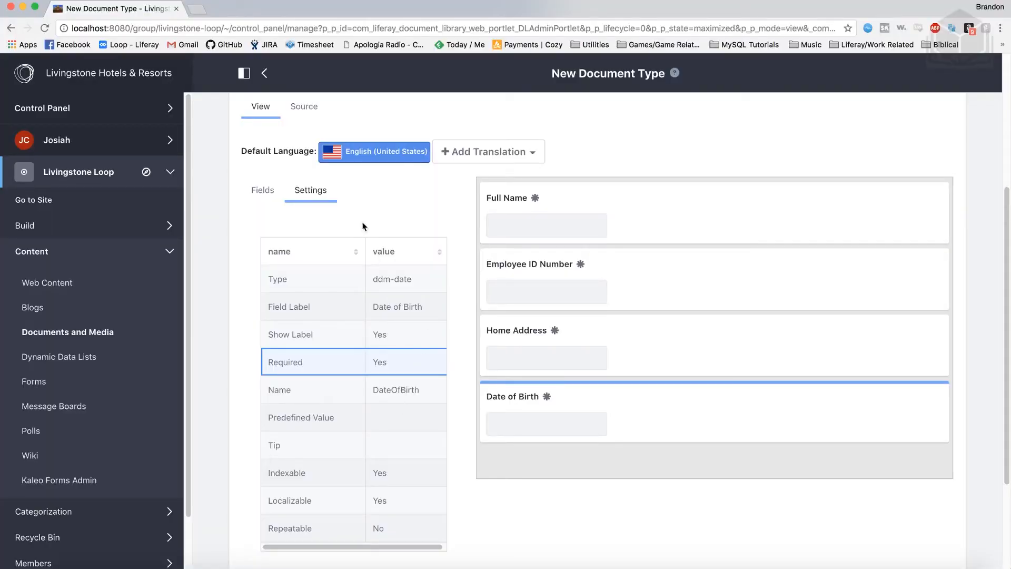
- Add a required Text field labelled "Job Title" below the Date of Birth field
left_click(265, 196)
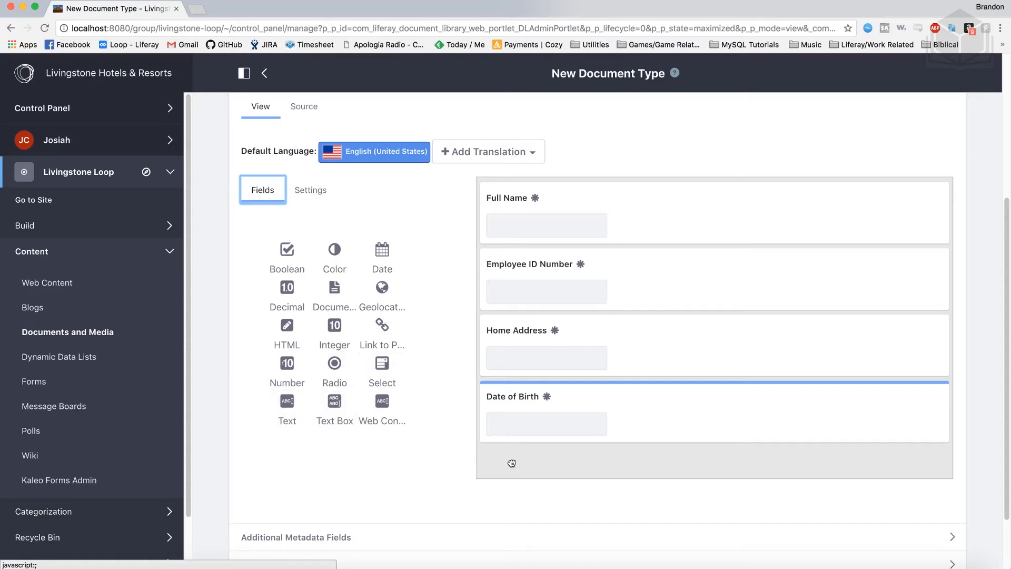
left_click_drag(505, 463, 525, 463)
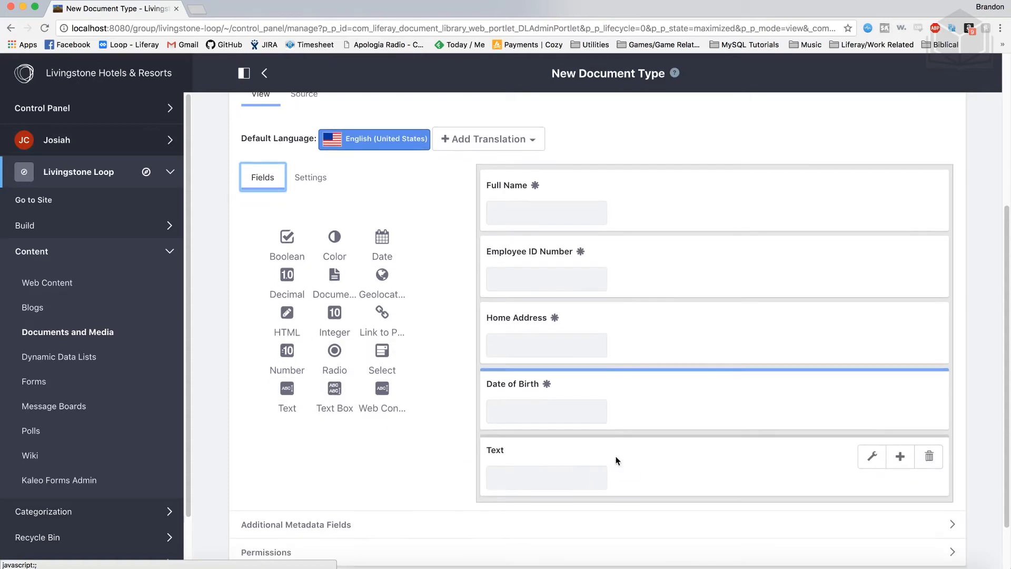
left_click(617, 461)
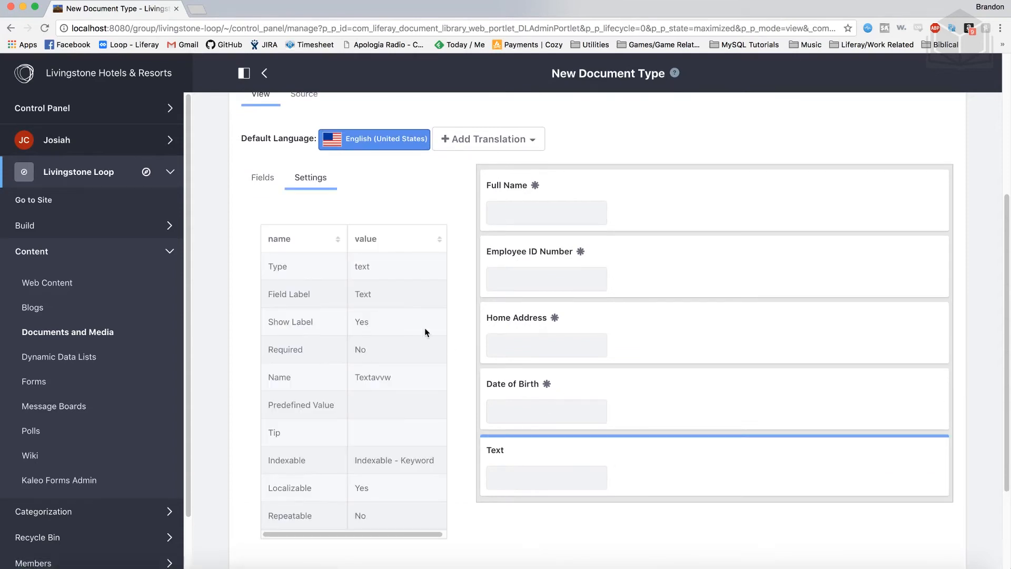
double_click(370, 296)
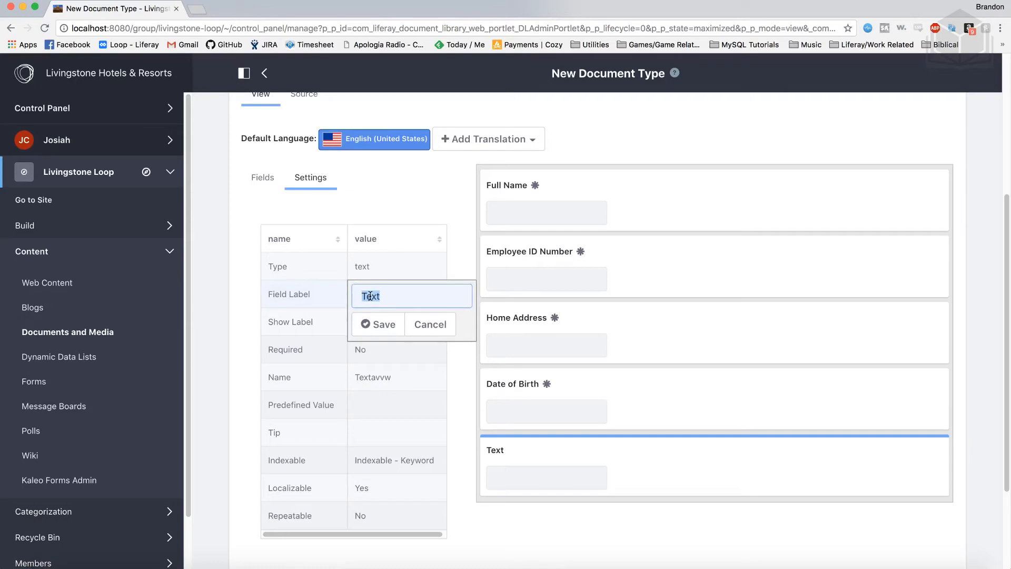
type("Job Title")
left_click(371, 324)
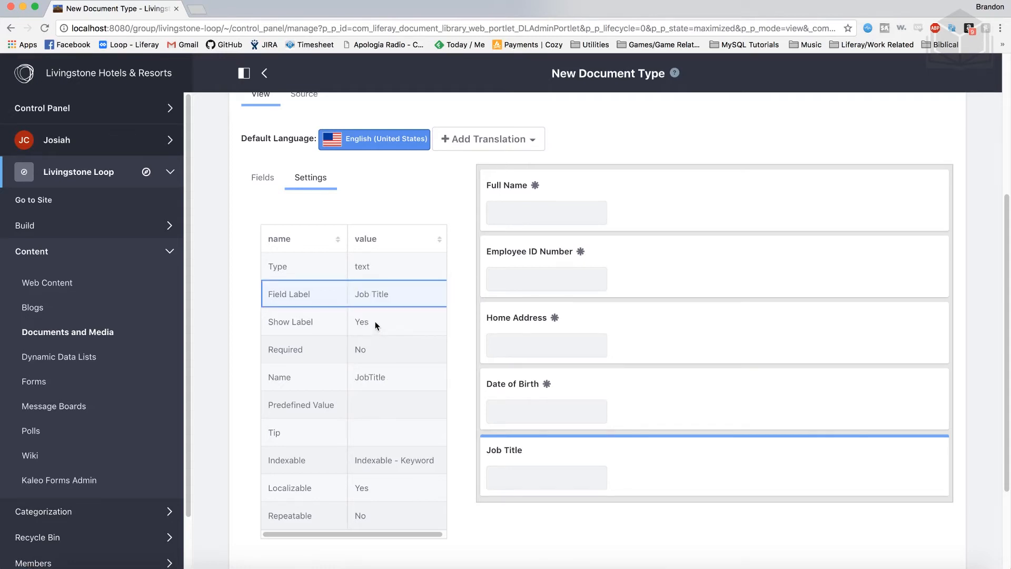
left_click(372, 357)
left_click(357, 349)
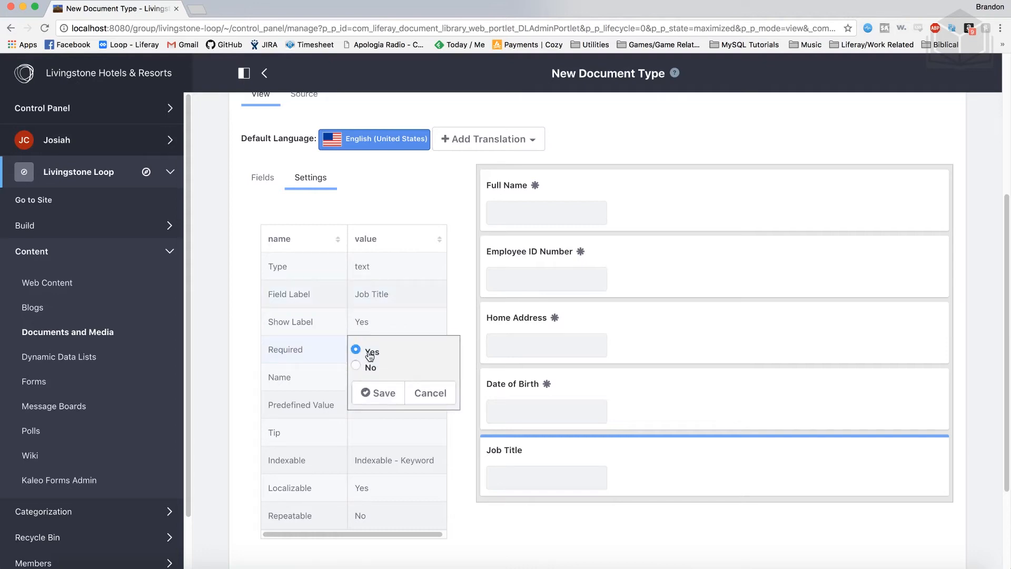
left_click(379, 396)
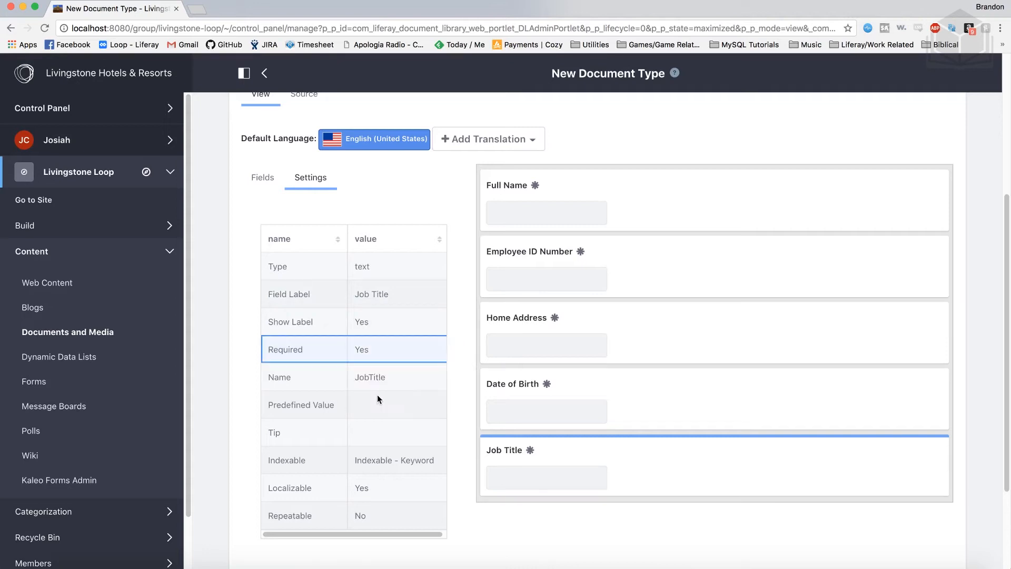
- Check the Additional Metadata Fields section and save the new document type
scroll(597, 429, "down", 1)
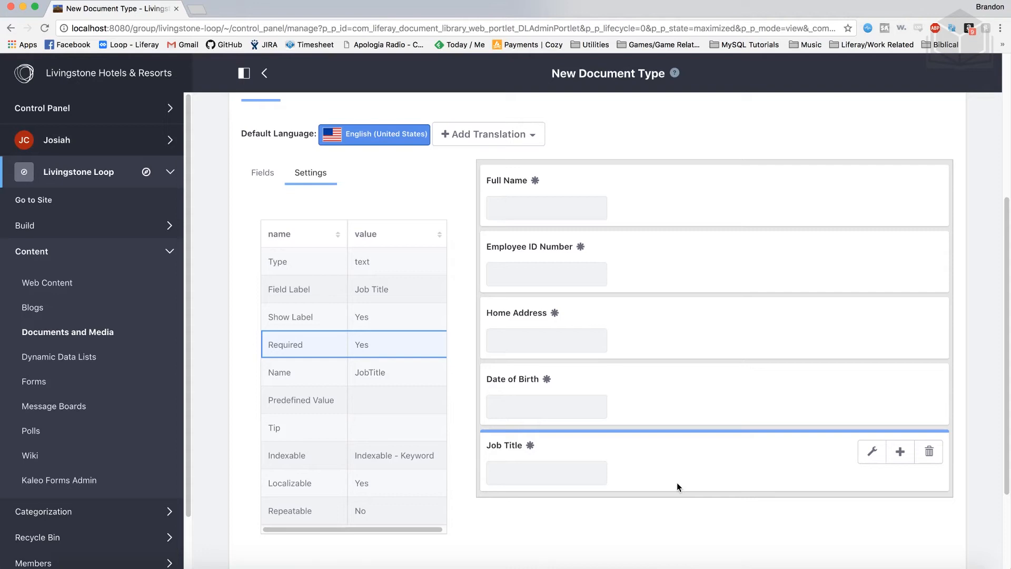
scroll(677, 482, "down", 3)
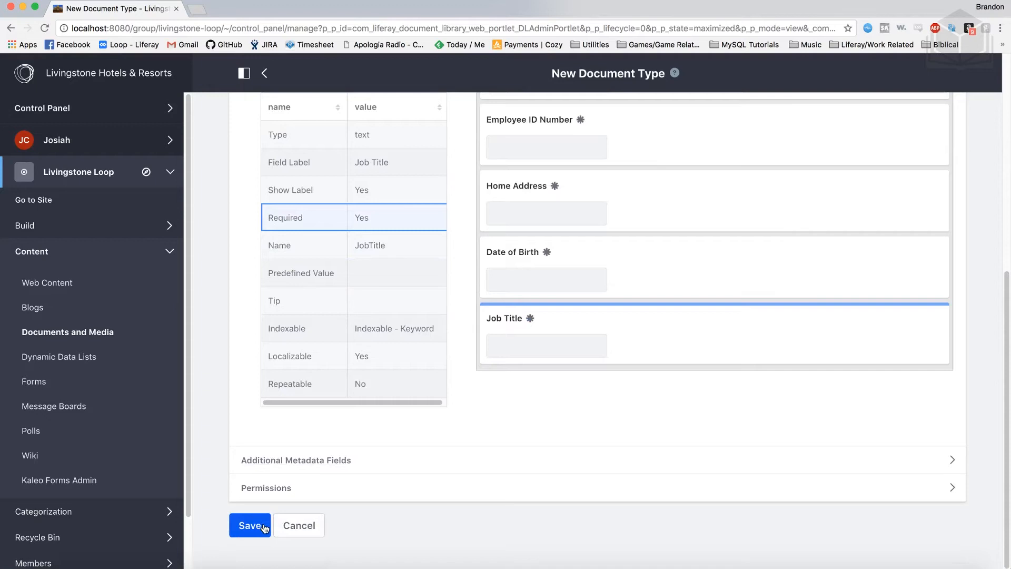
left_click(416, 466)
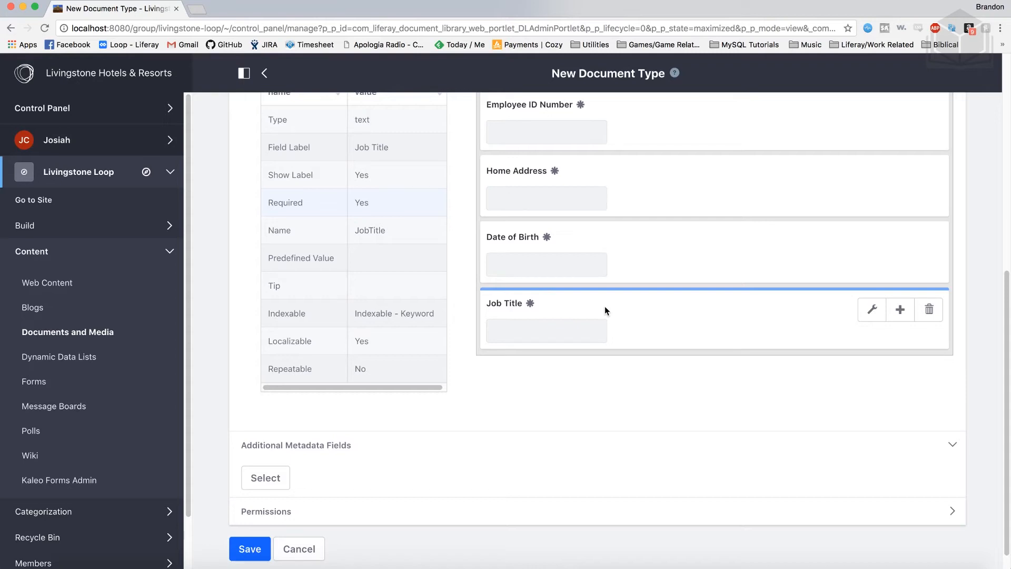
left_click(400, 449)
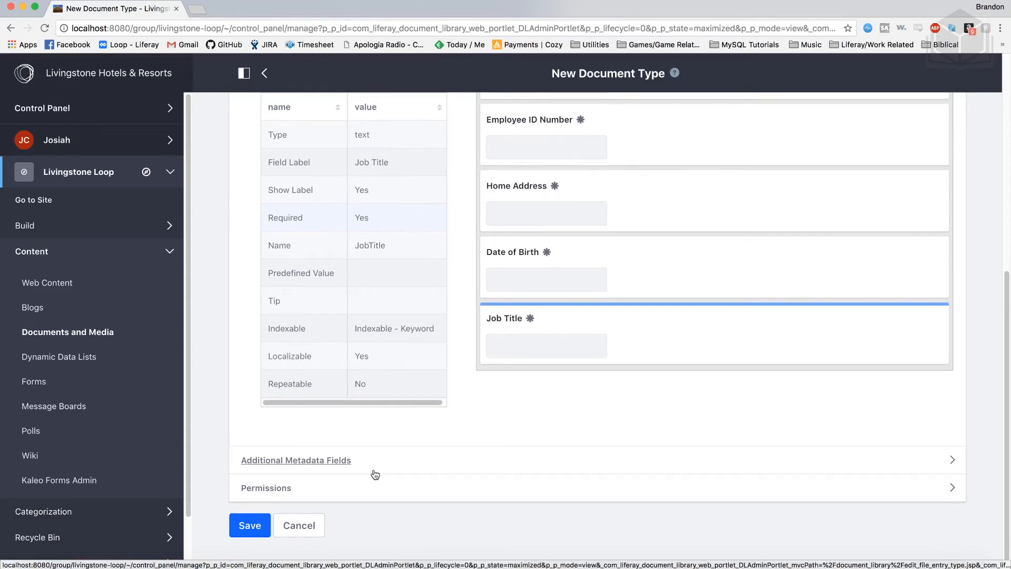
left_click(261, 532)
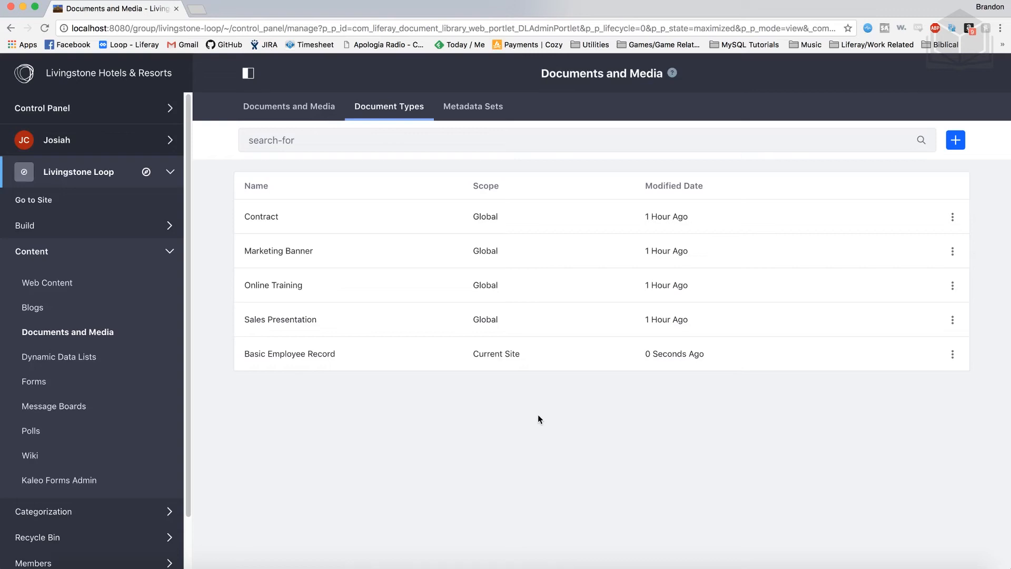
- Create a Documents and Media folder named "Employee Records" with the description "For storing Employee Records"
left_click(294, 111)
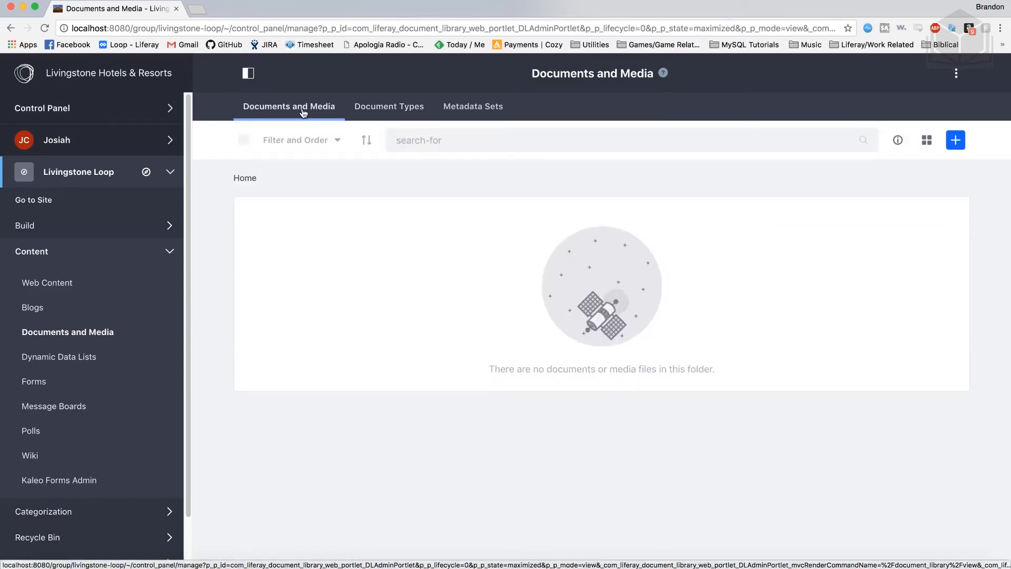
left_click(956, 143)
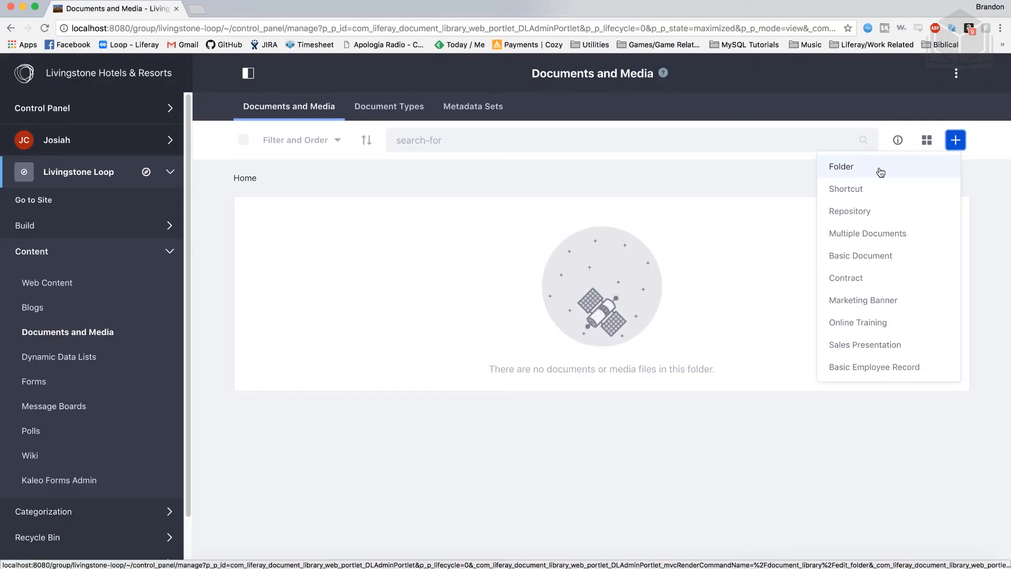
left_click(881, 173)
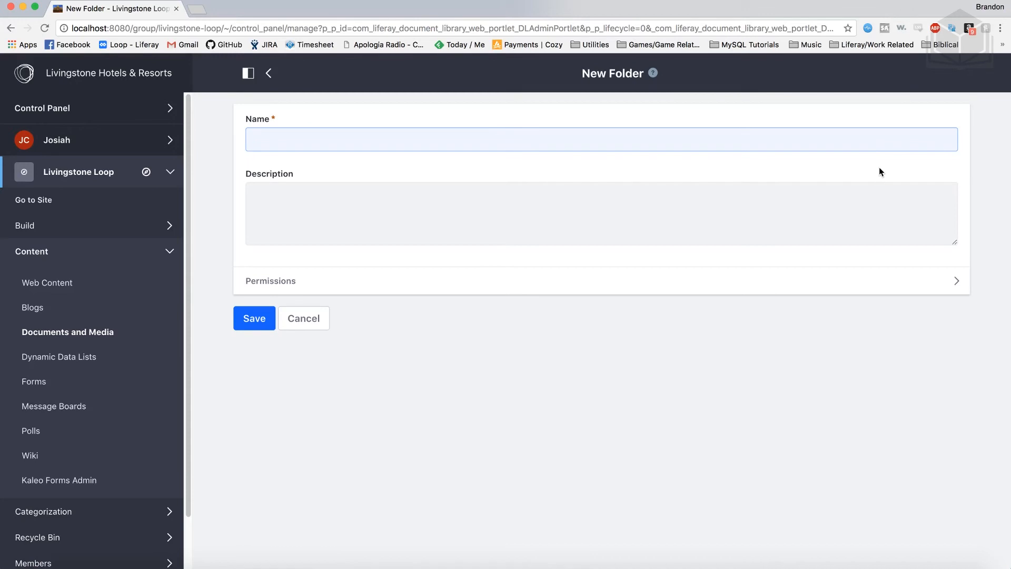
type("Employee ")
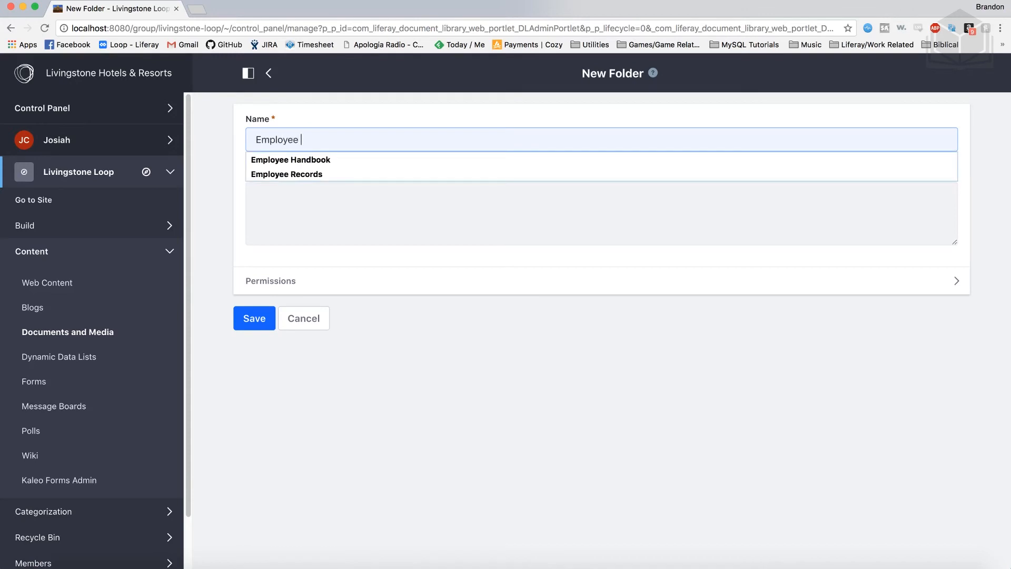
type("Records")
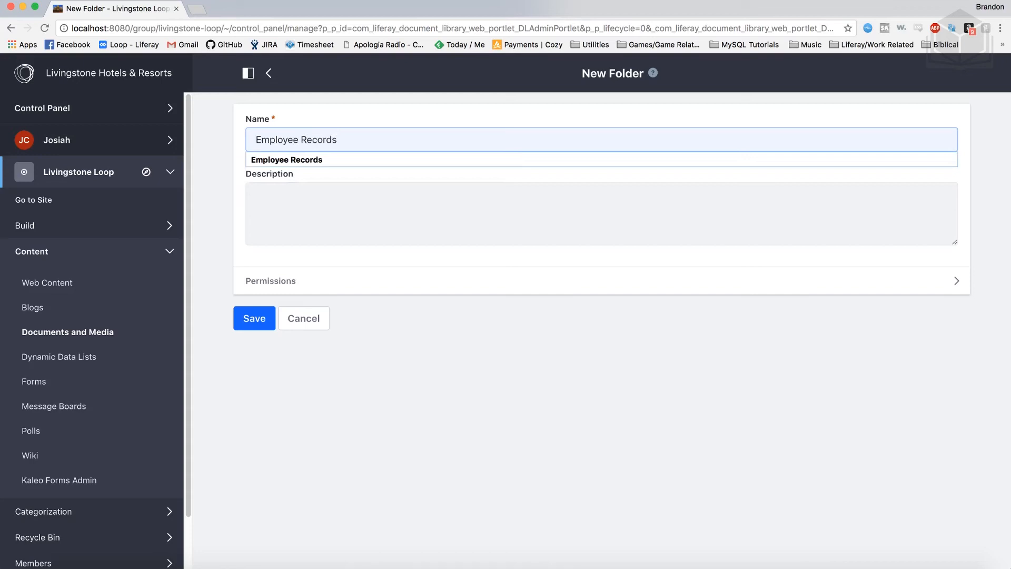
left_click(644, 221)
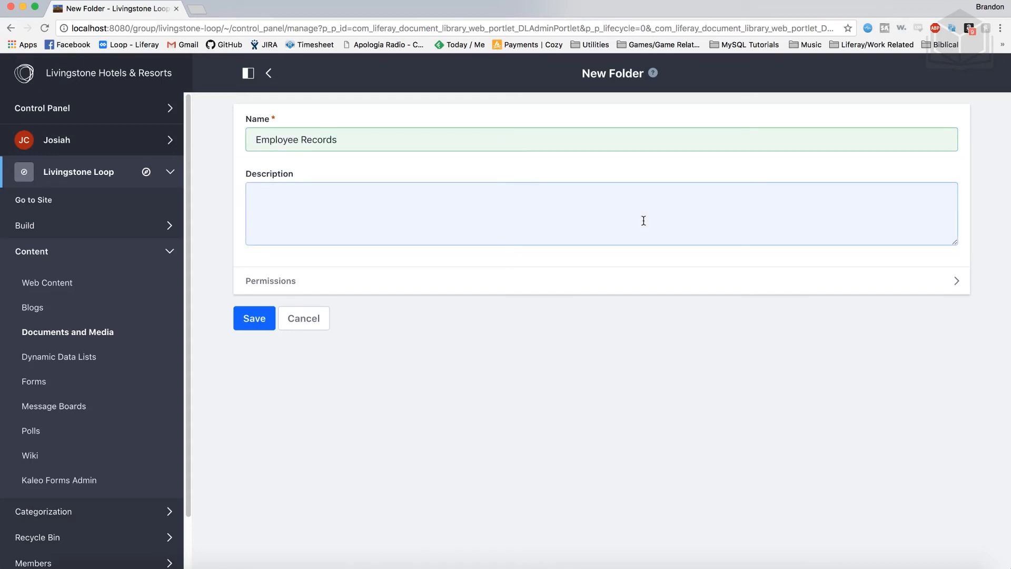
type("For storing Employee Records")
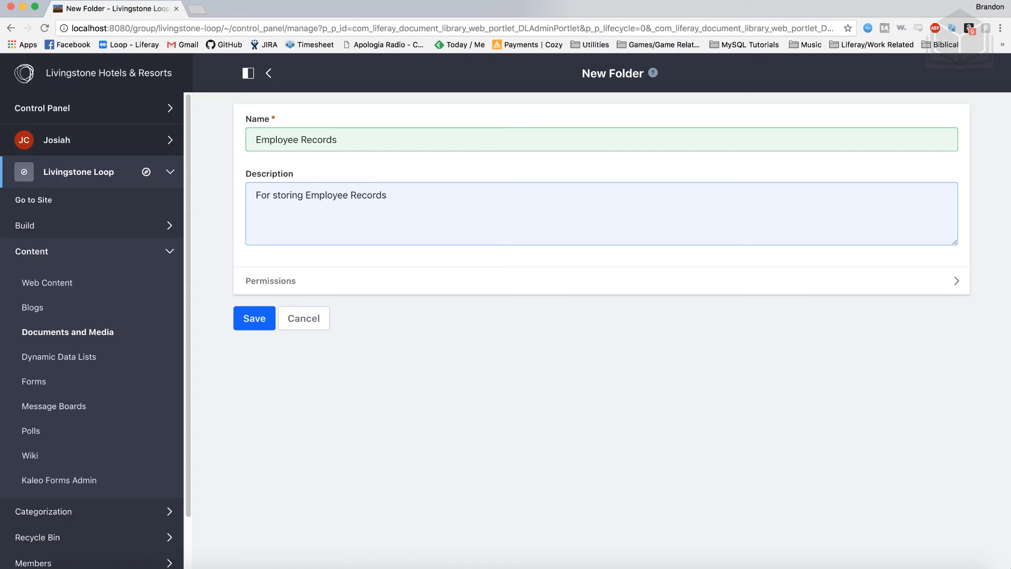
left_click(266, 326)
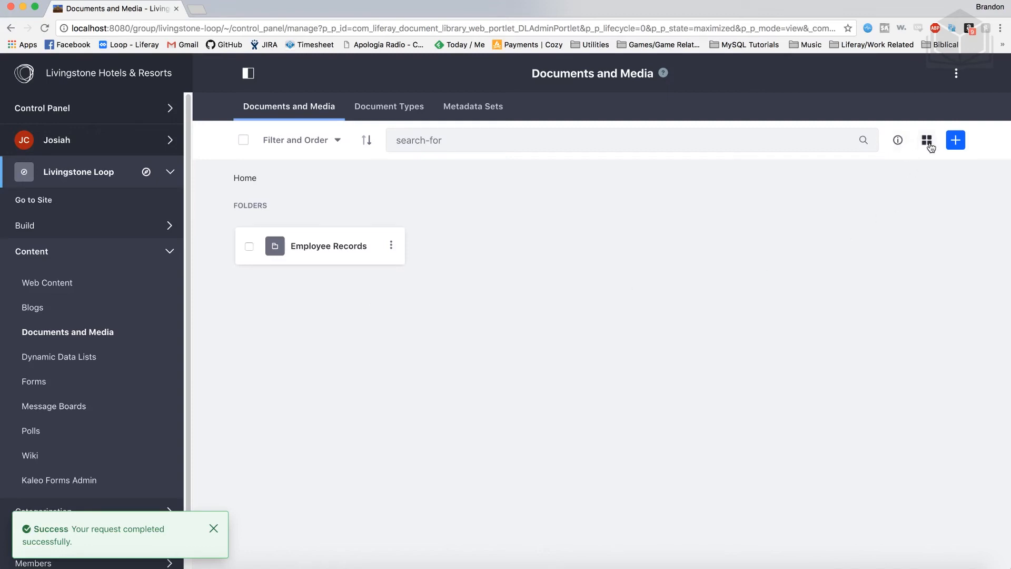
- Try the Table view for the folder listing and set the display to List view
left_click(930, 147)
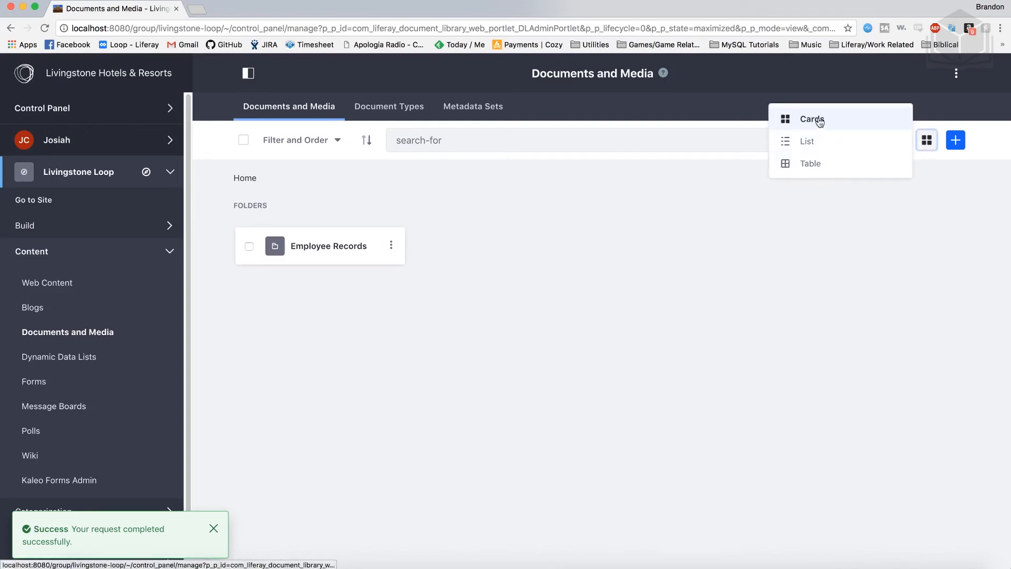
left_click(838, 164)
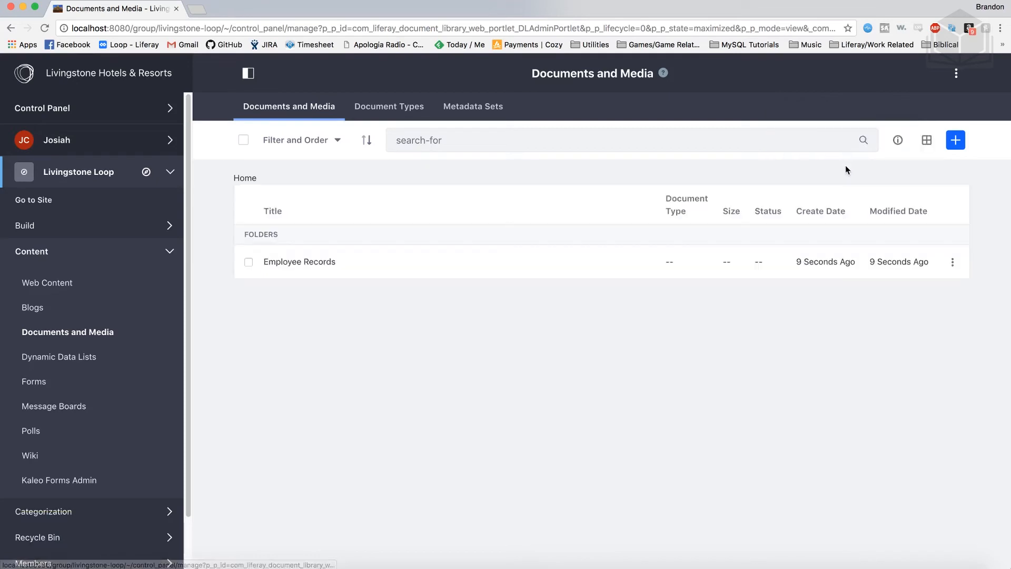
left_click(926, 141)
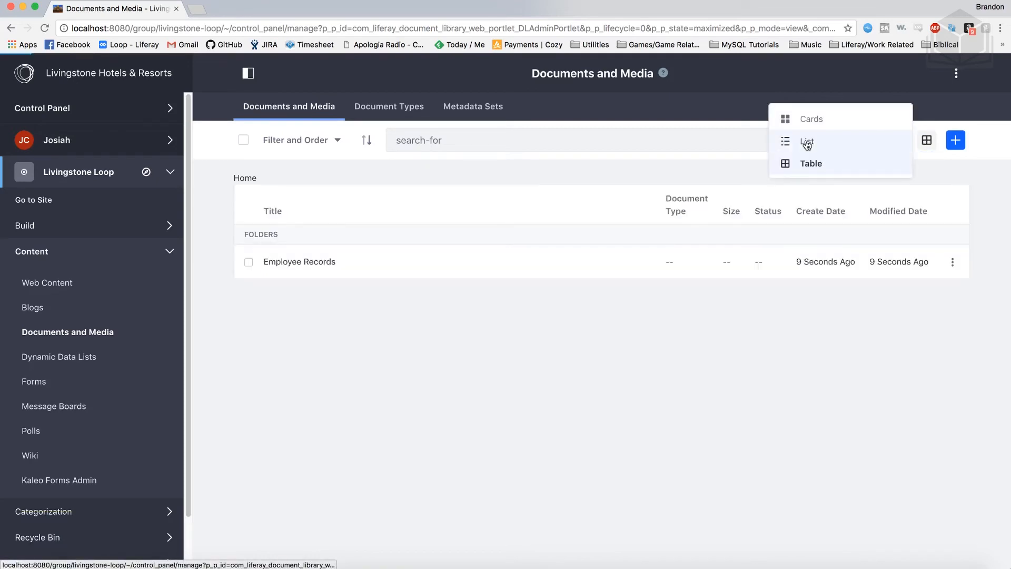
left_click(807, 144)
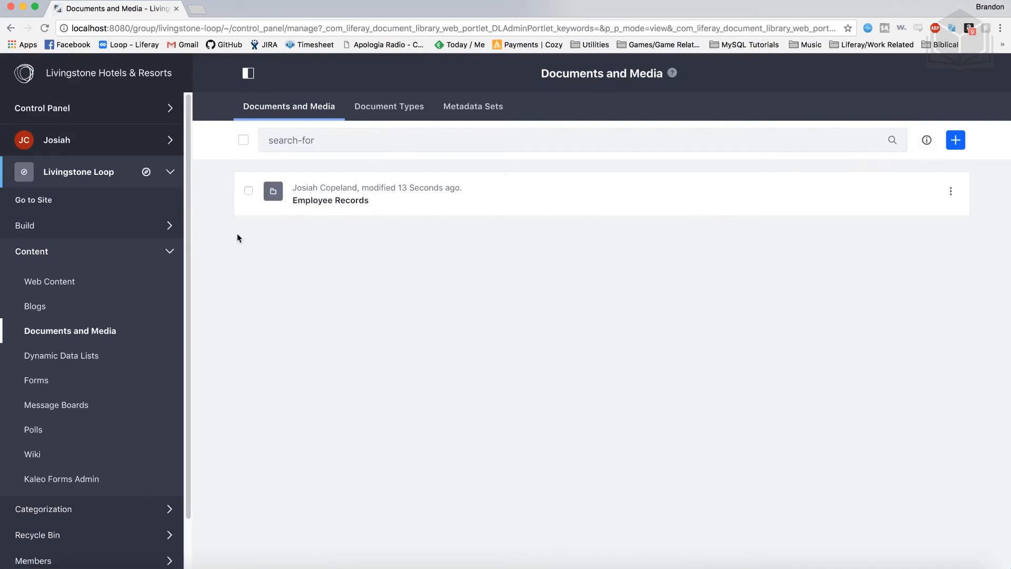
- Start a new Basic Employee Record document inside the Employee Records folder
left_click(340, 205)
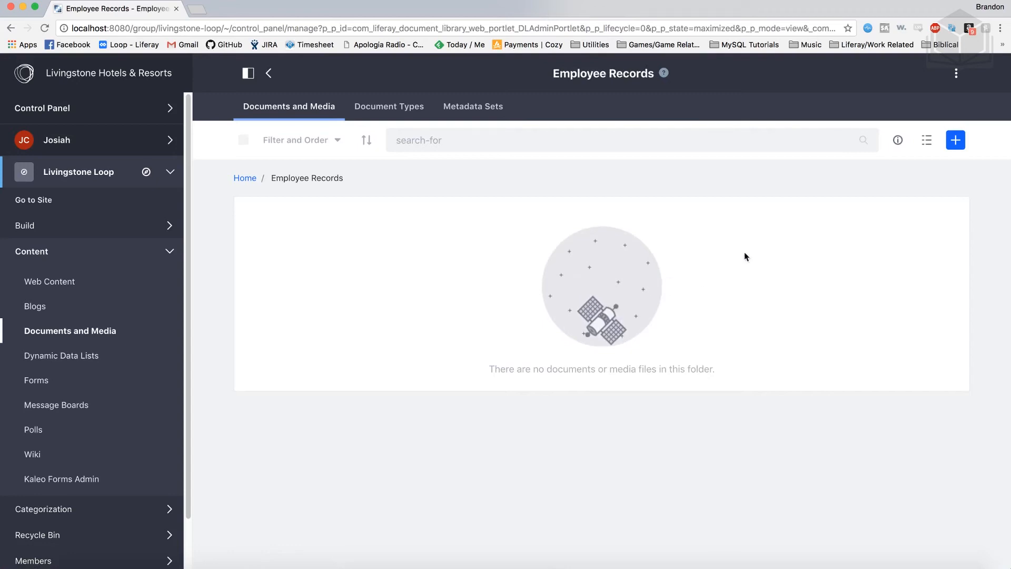
left_click(956, 140)
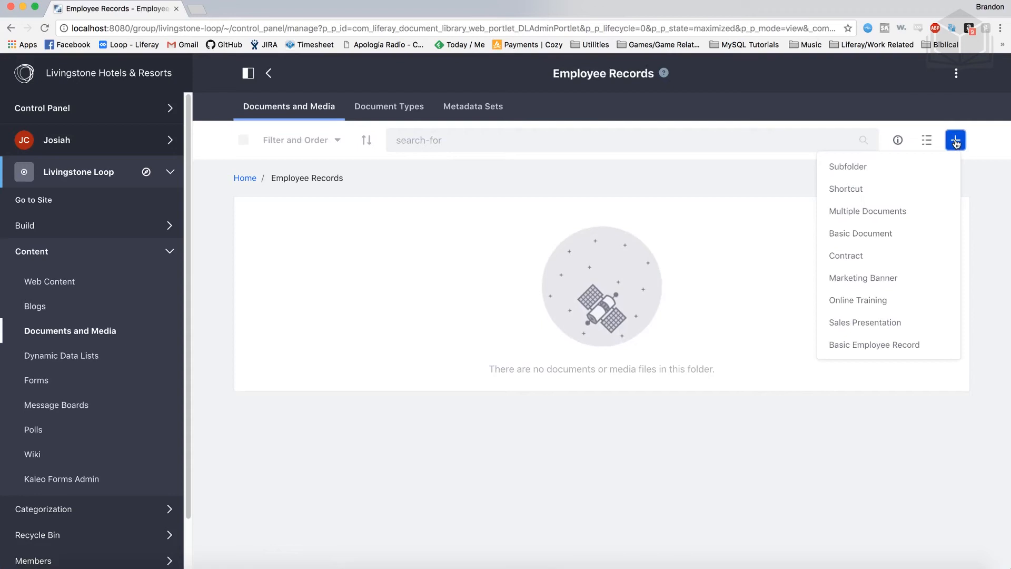
left_click(932, 348)
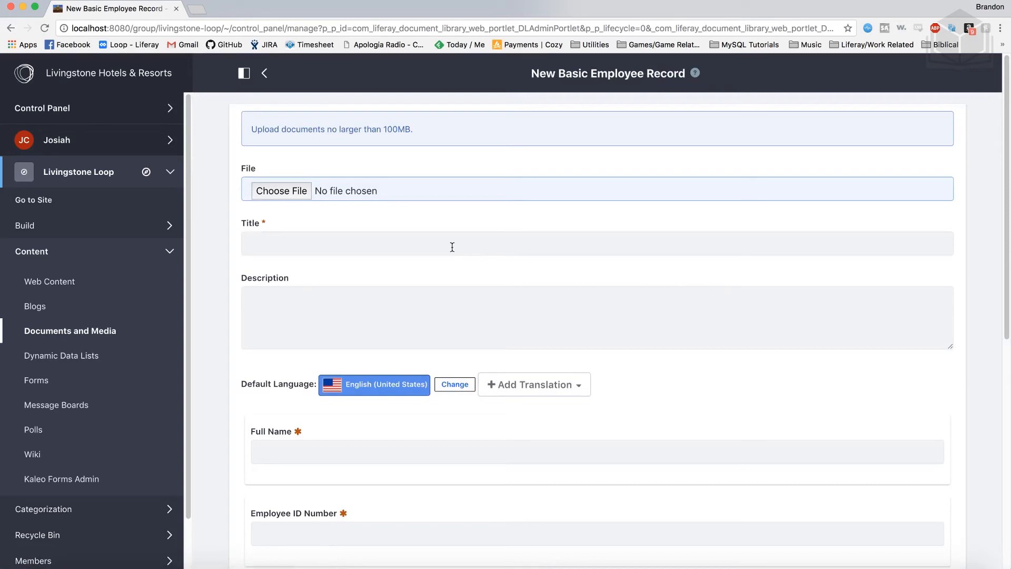
- Attach the employee's PDF file from the 02-digital-asset-management folder of the content management exercises in the home folder's liferay directory
left_click(286, 191)
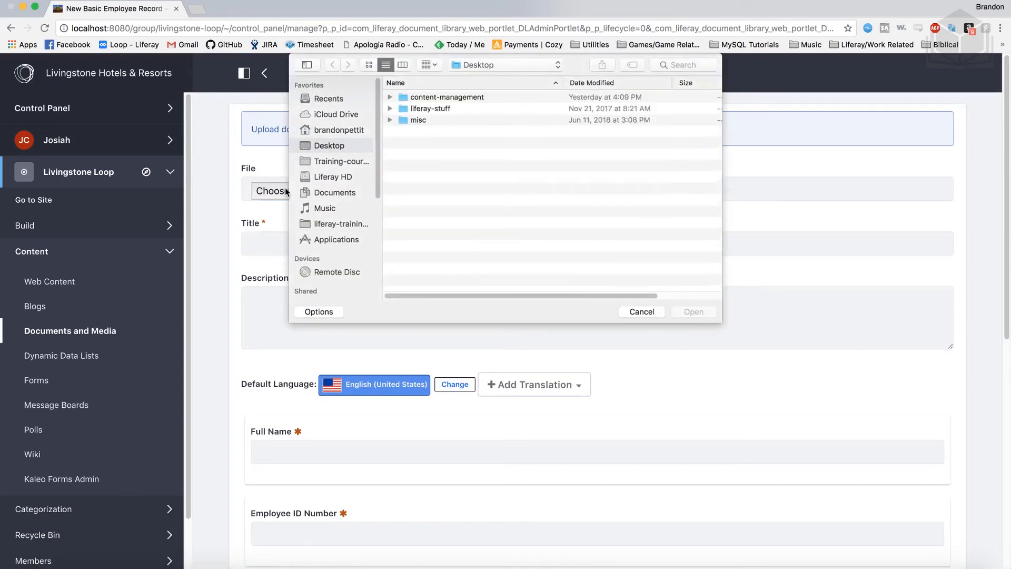
left_click(338, 130)
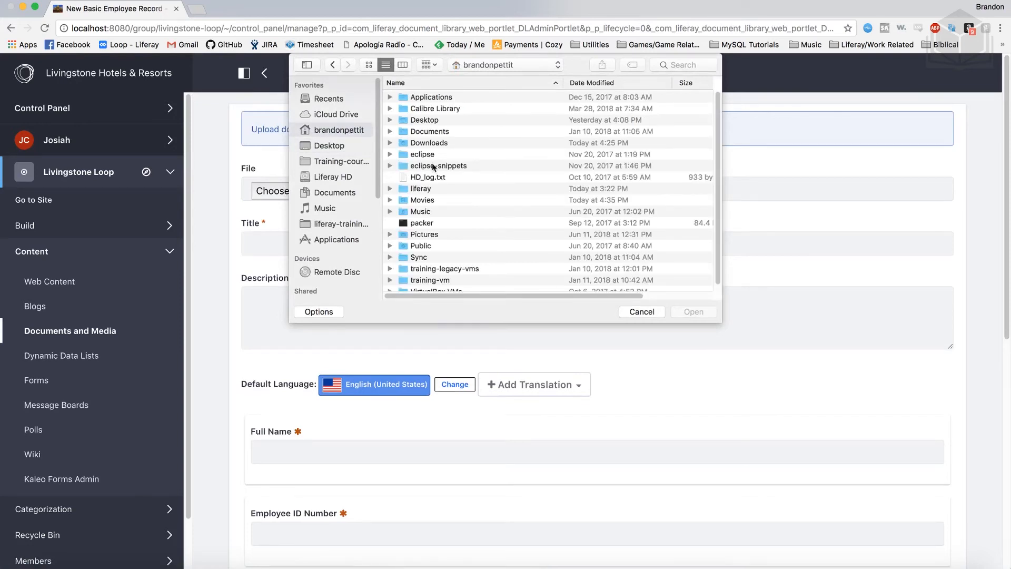
double_click(447, 188)
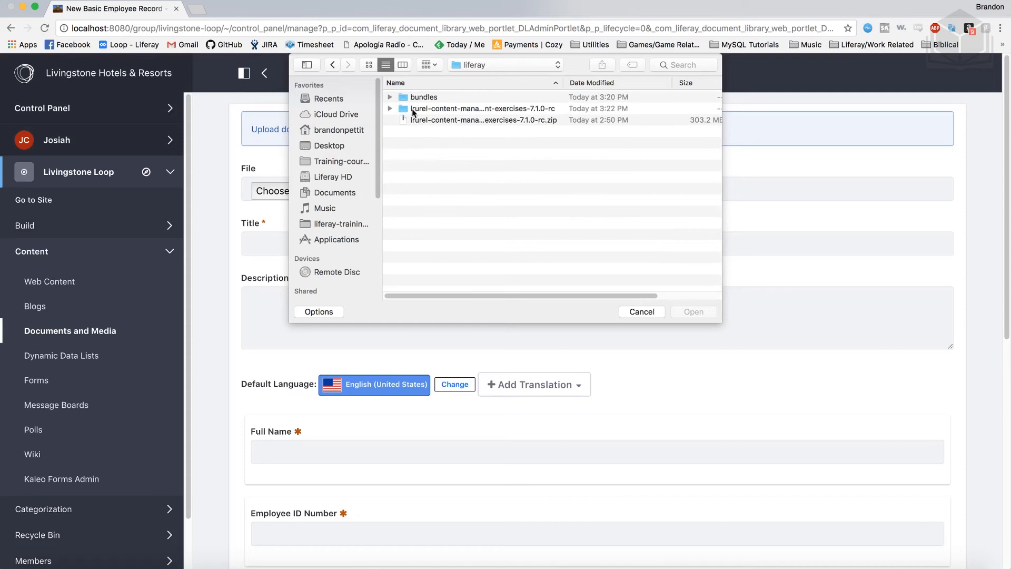
left_click(429, 108)
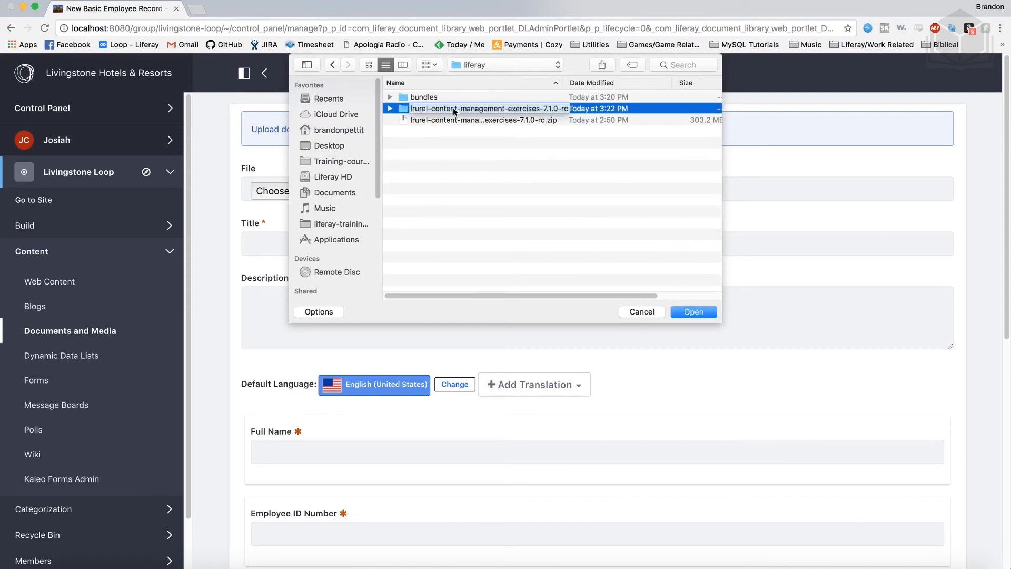
double_click(475, 107)
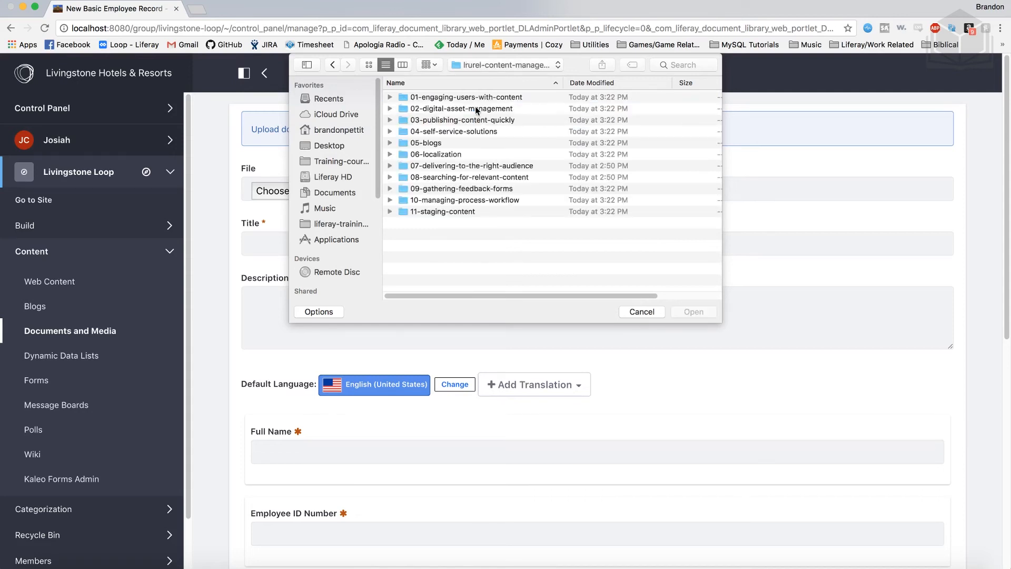
left_click(480, 109)
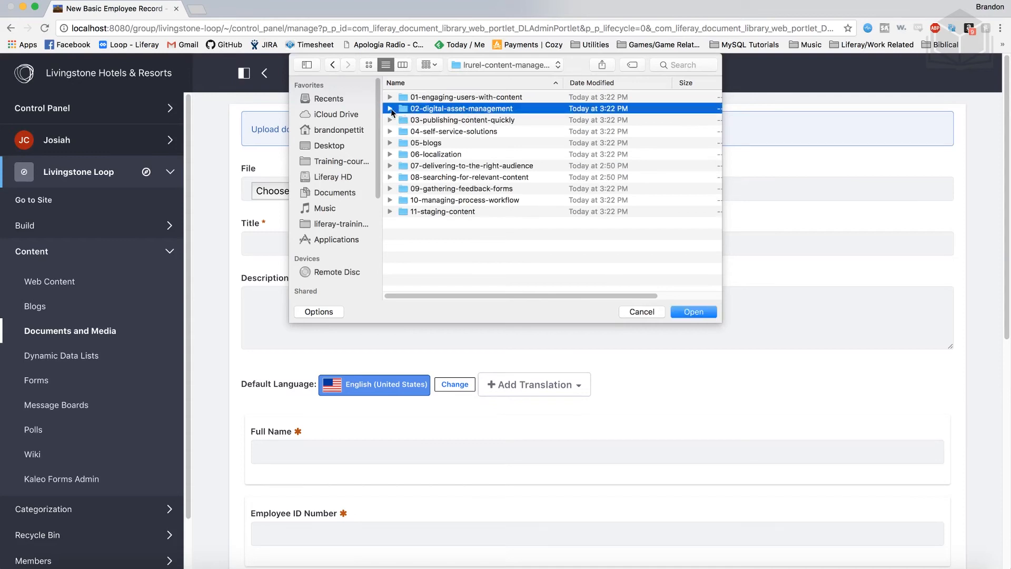
double_click(441, 110)
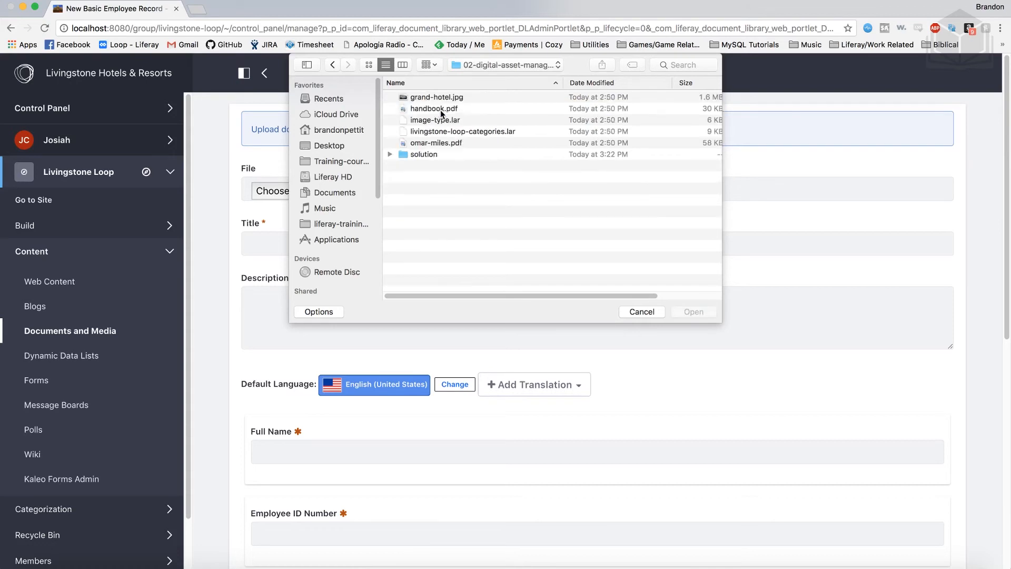
left_click(456, 144)
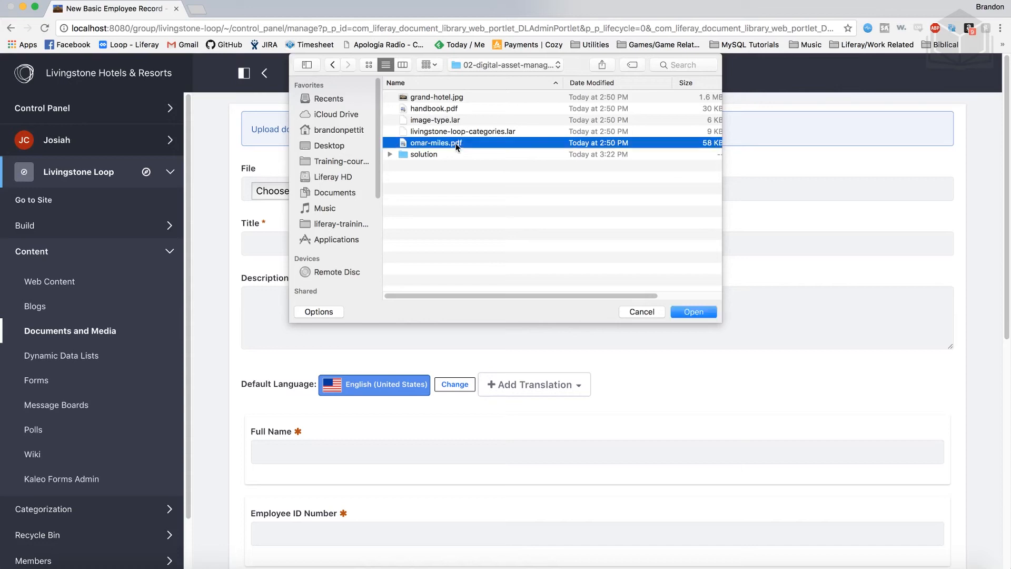
left_click(693, 313)
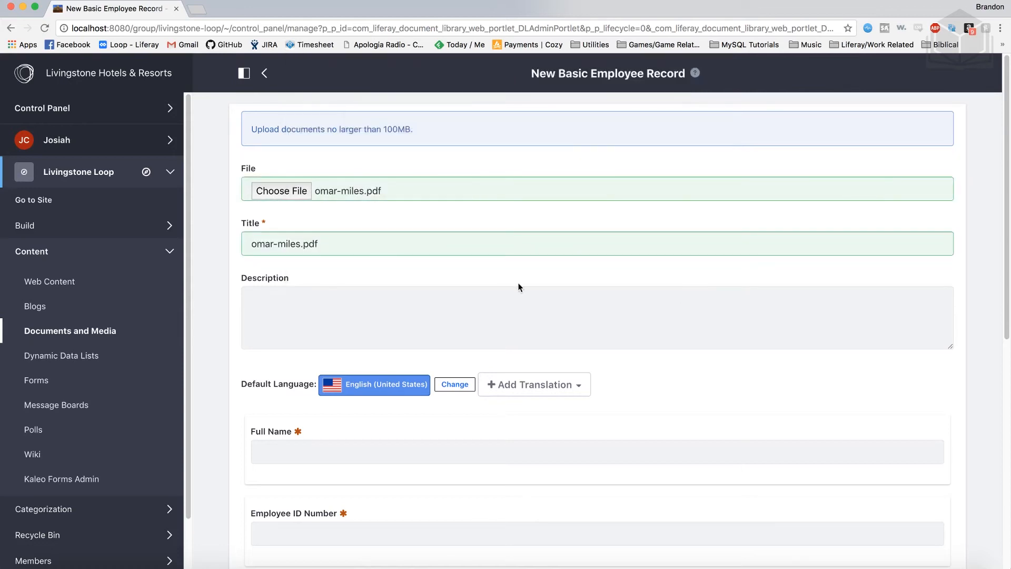
- Fill in the employee's full name, employee ID number and home address in the record's metadata fields
scroll(415, 299, "down", 6)
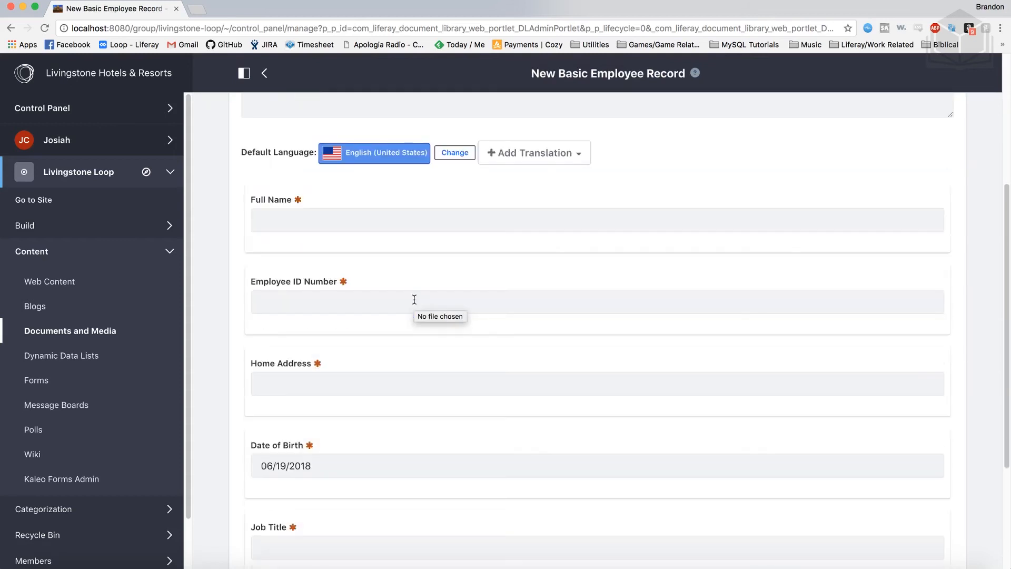
scroll(407, 442, "up", 1)
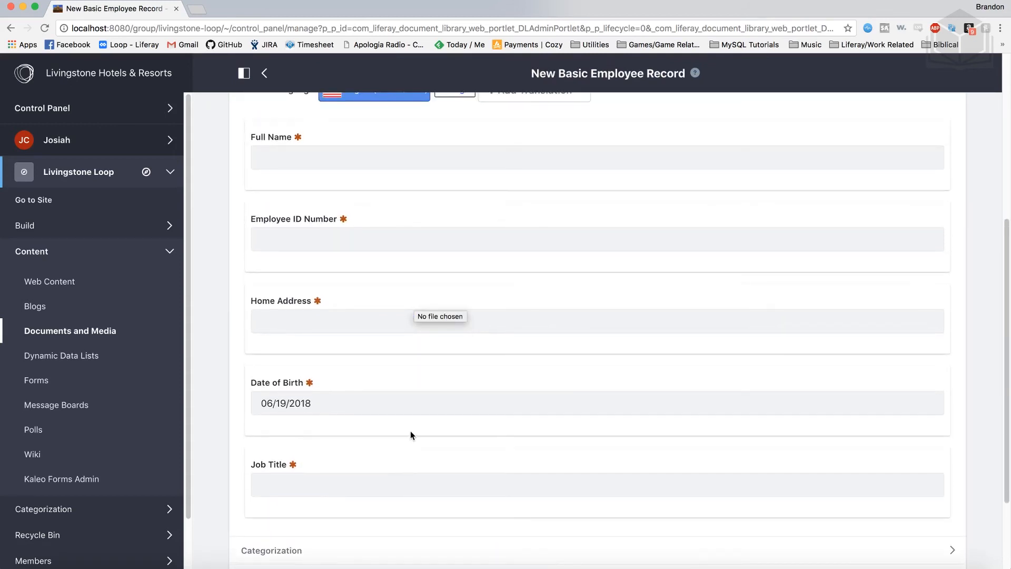
left_click(294, 158)
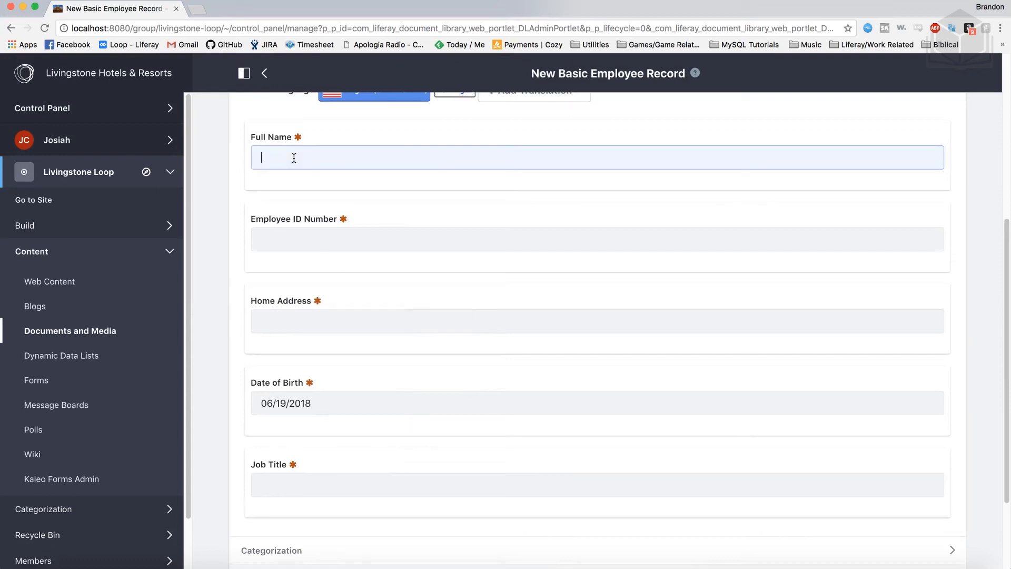
type("Omar Miles")
left_click(292, 241)
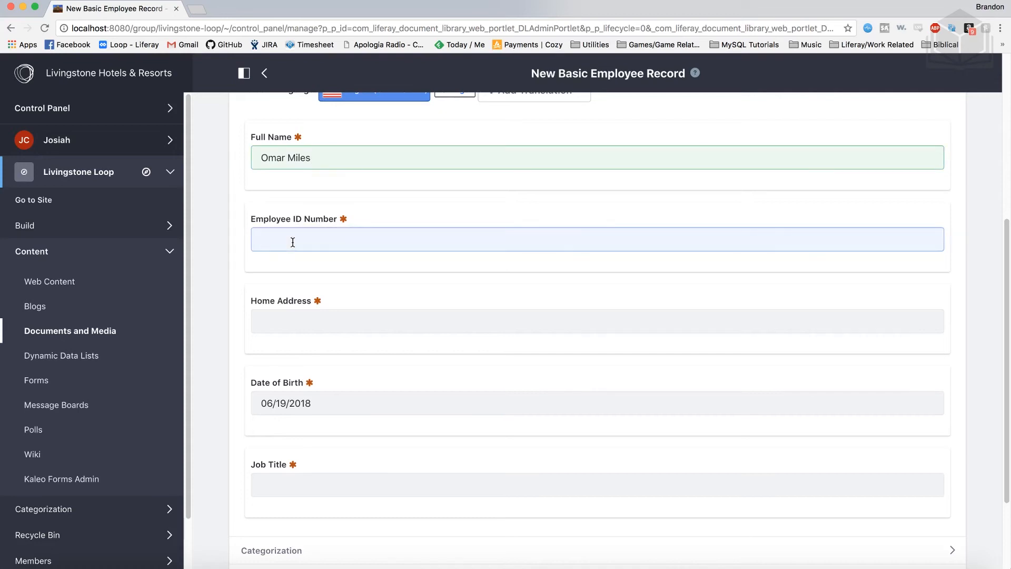
type("174903")
left_click(275, 323)
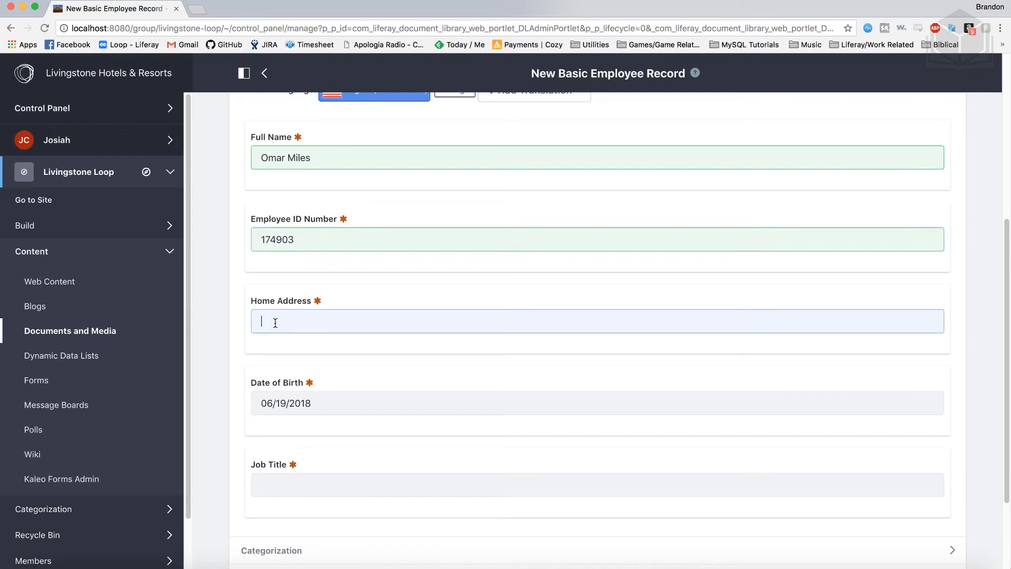
type("123 Main Street, Anytown, USA")
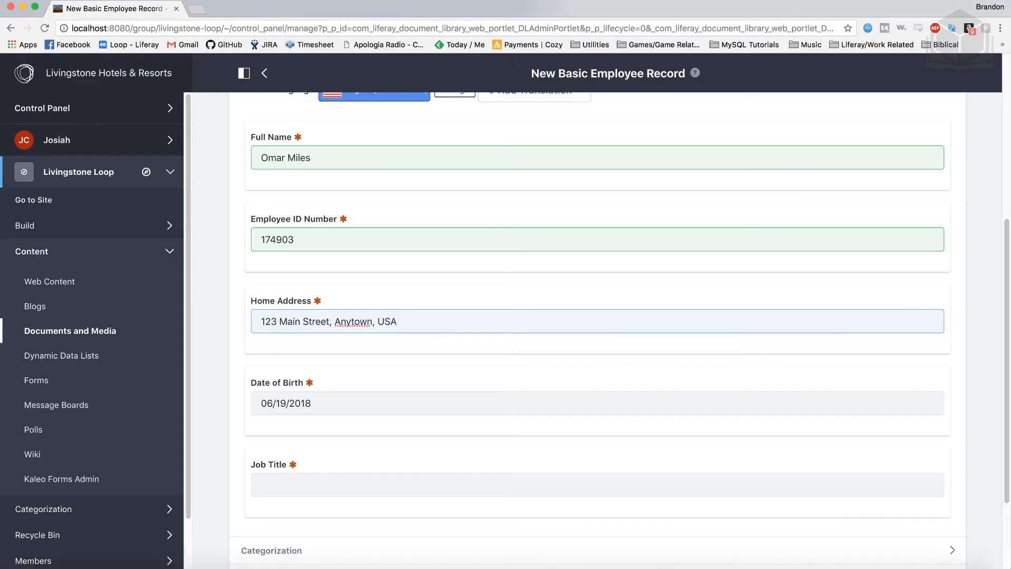
- Replace the default date in the Date of Birth field with the employee's date of birth
scroll(283, 339, "down", 2)
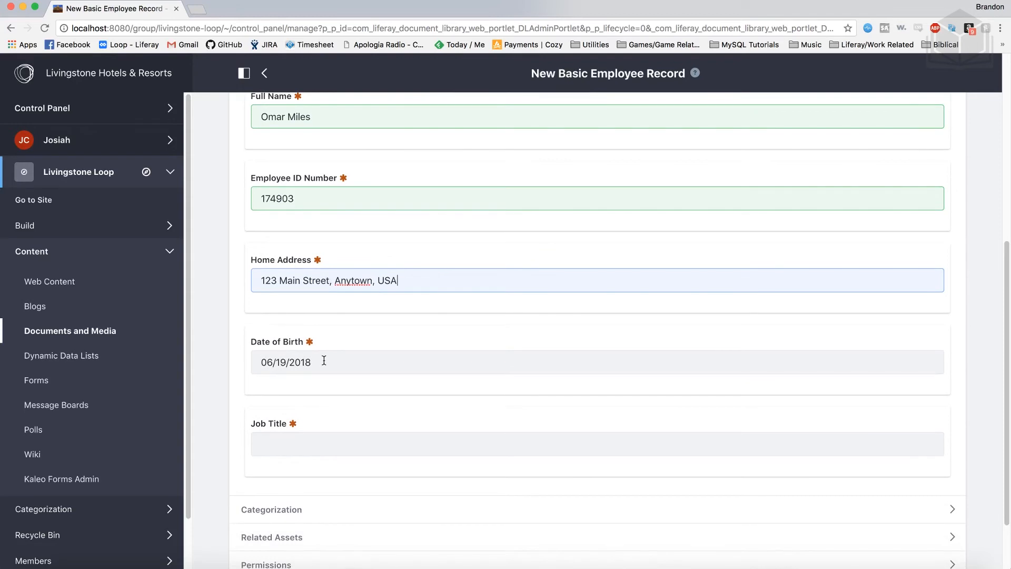
left_click(324, 361)
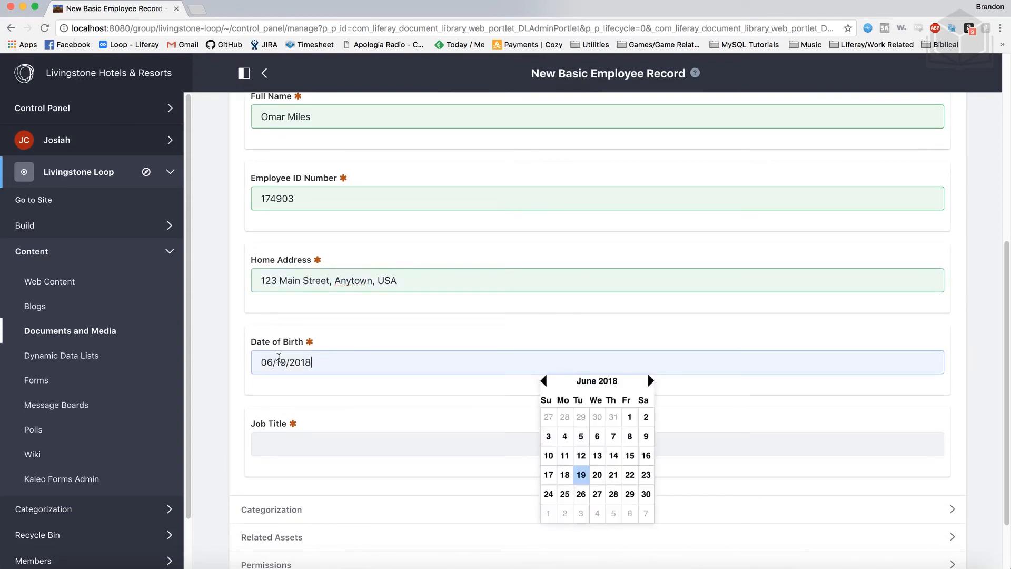
triple_click(280, 358)
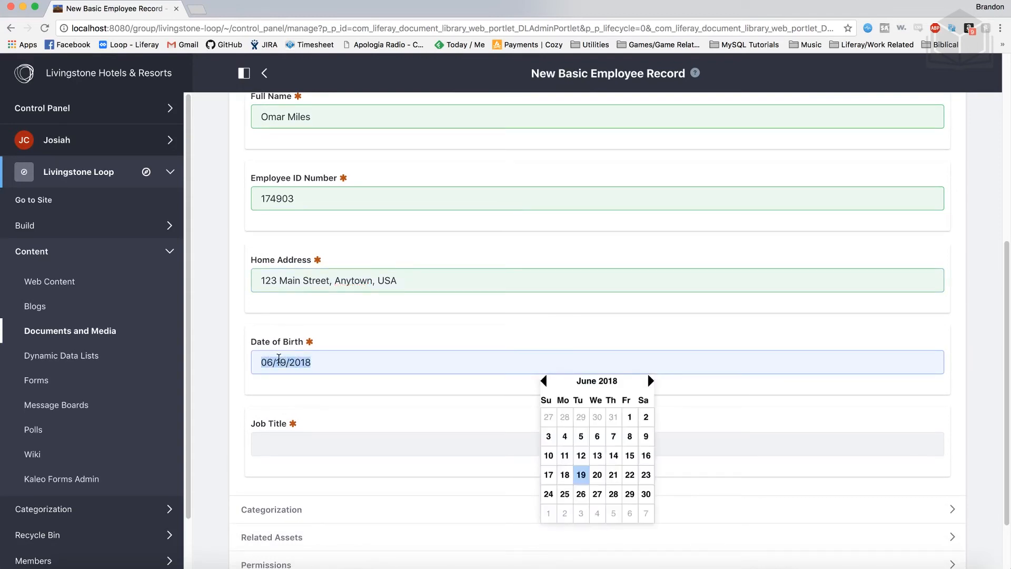
type("04/18")
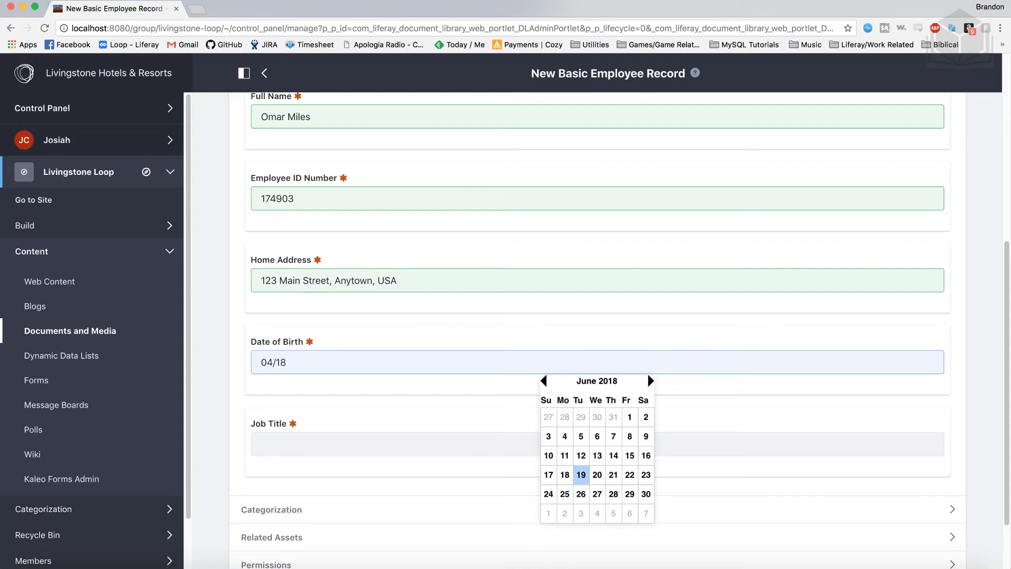
type("/1983")
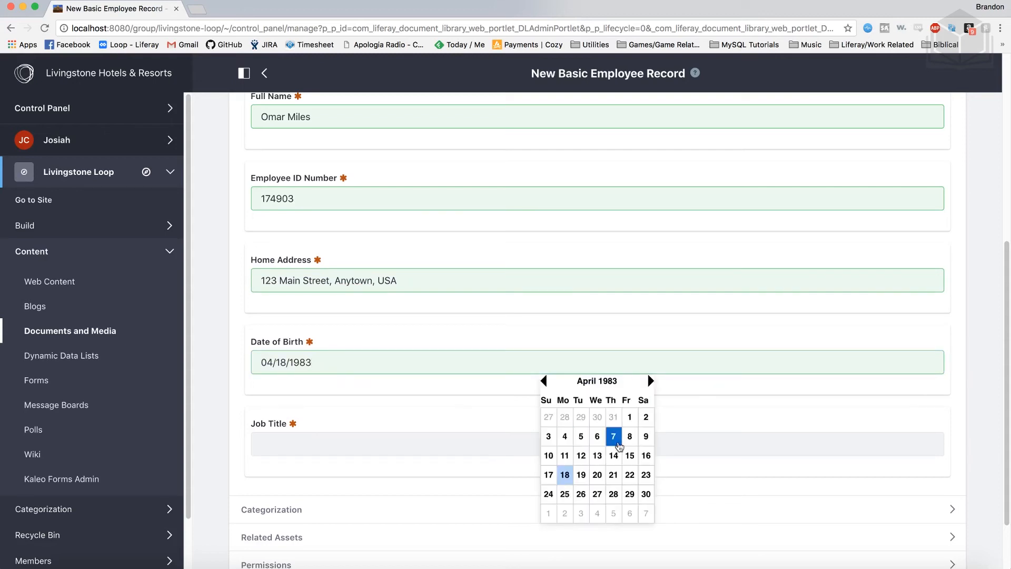
left_click(390, 409)
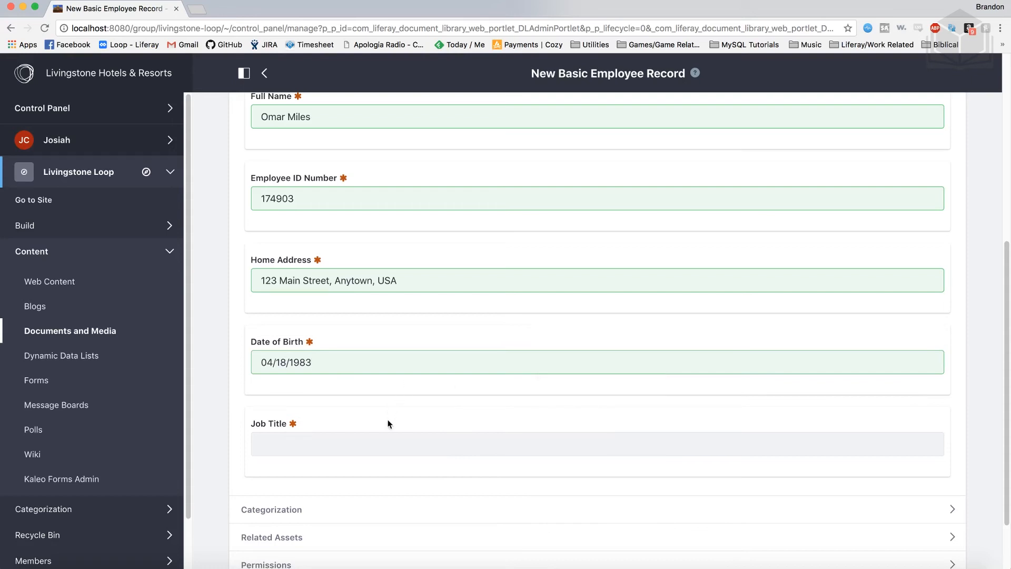
- Enter "Editor, Livingstone Life" as the job title and publish the employee record
left_click(357, 447)
type("Ed")
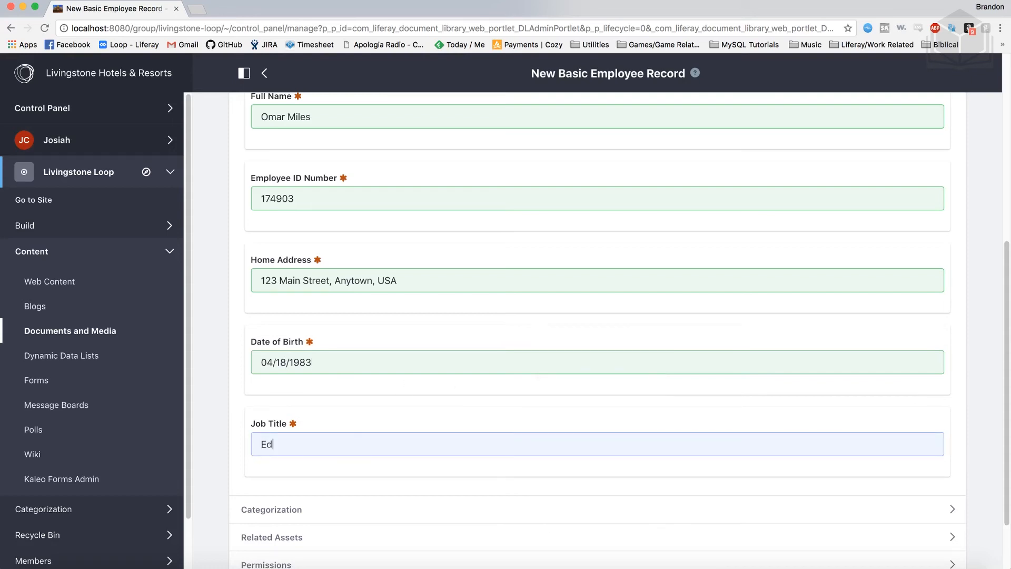
type("itor, Livingstone Life")
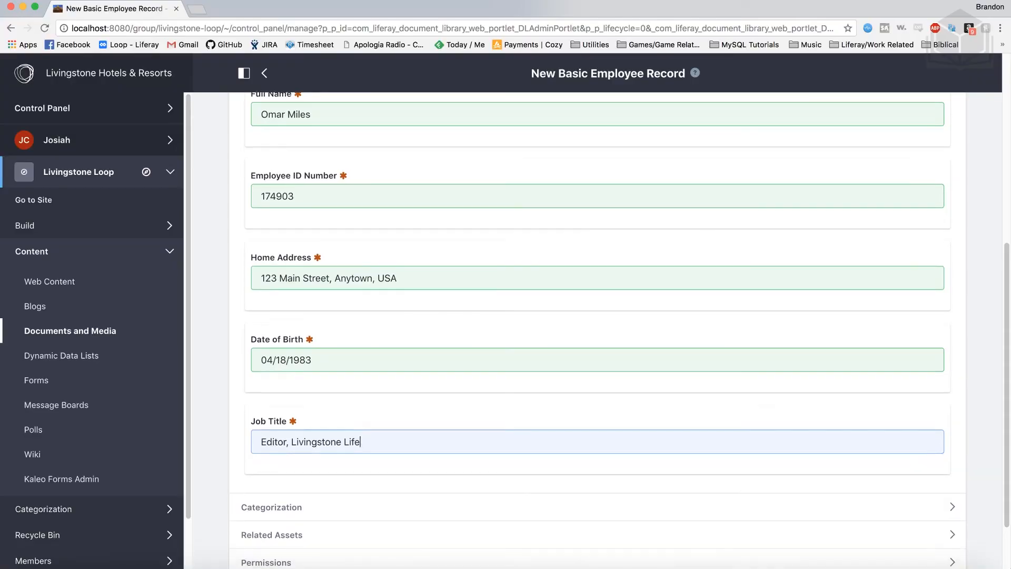
scroll(598, 316, "down", 3)
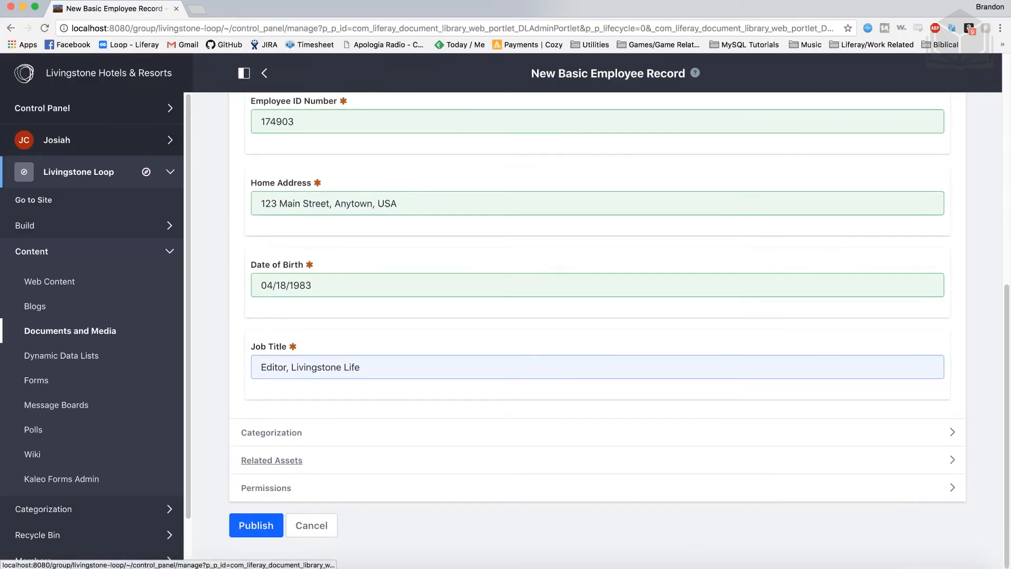
left_click(271, 527)
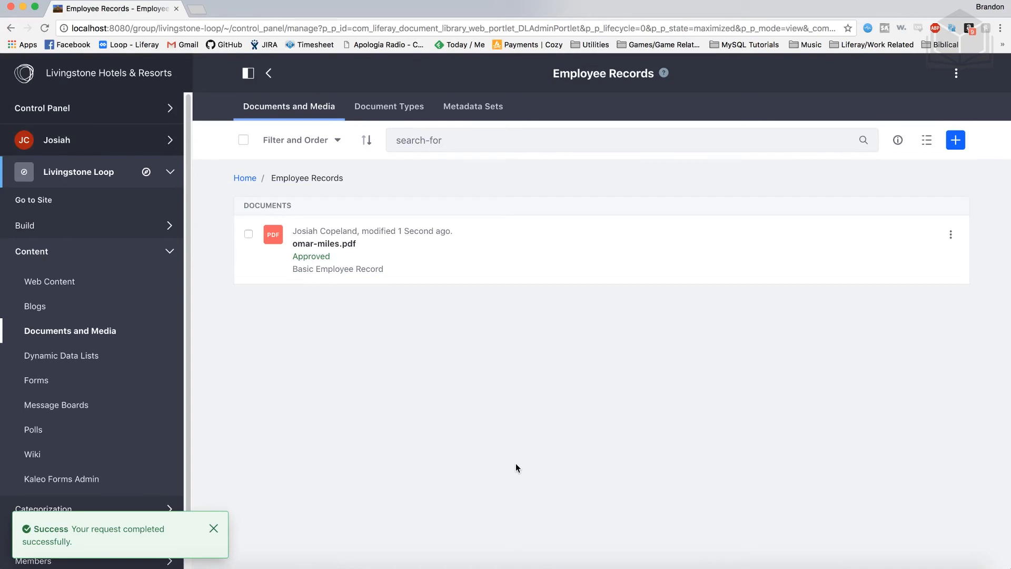
- Examine the published PDF's details and its Basic Employee Record metadata, and return to the Employee Records folder
left_click(328, 245)
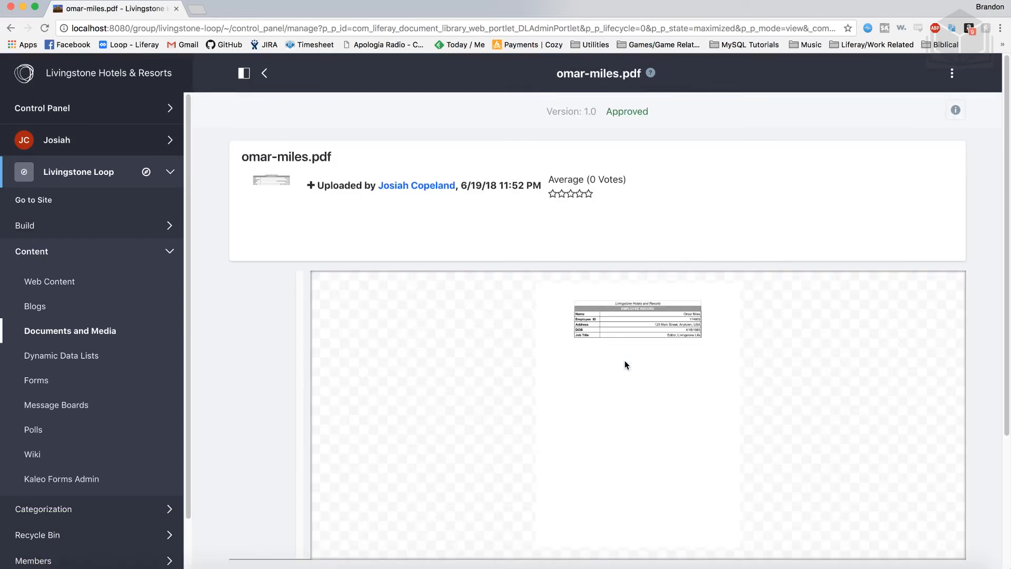
left_click(954, 111)
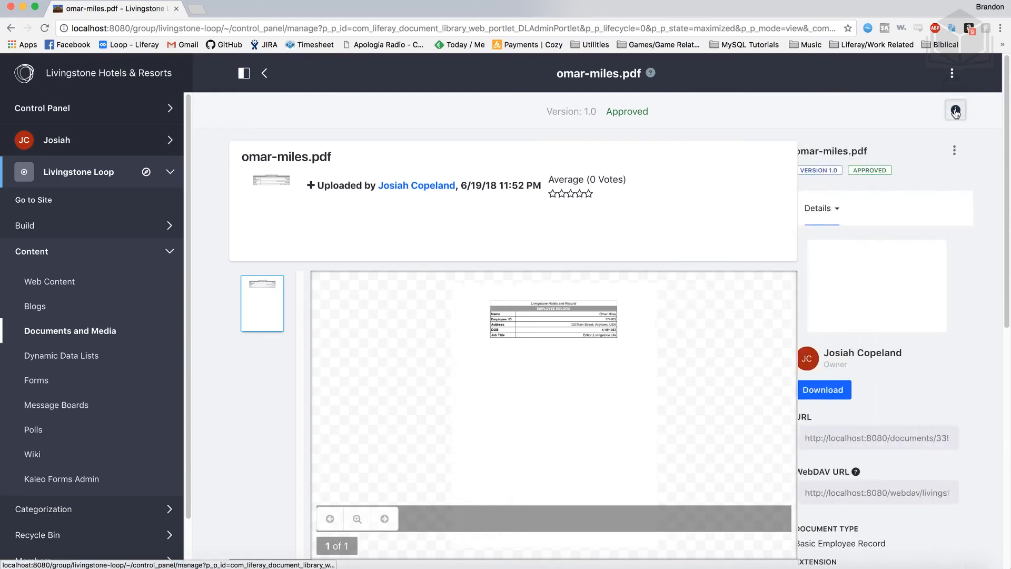
scroll(884, 255, "down", 3)
scroll(883, 260, "down", 5)
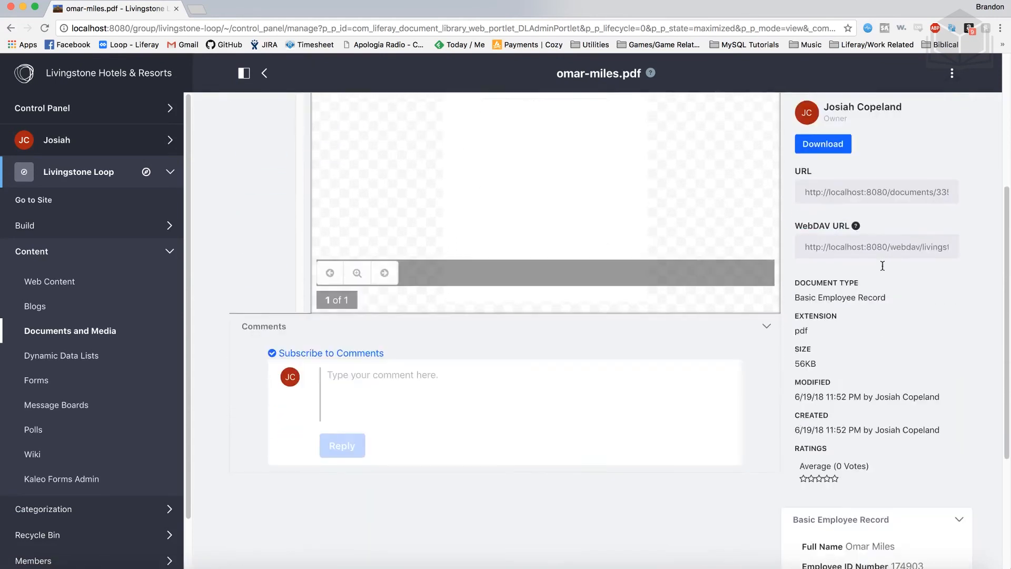
scroll(882, 270, "down", 2)
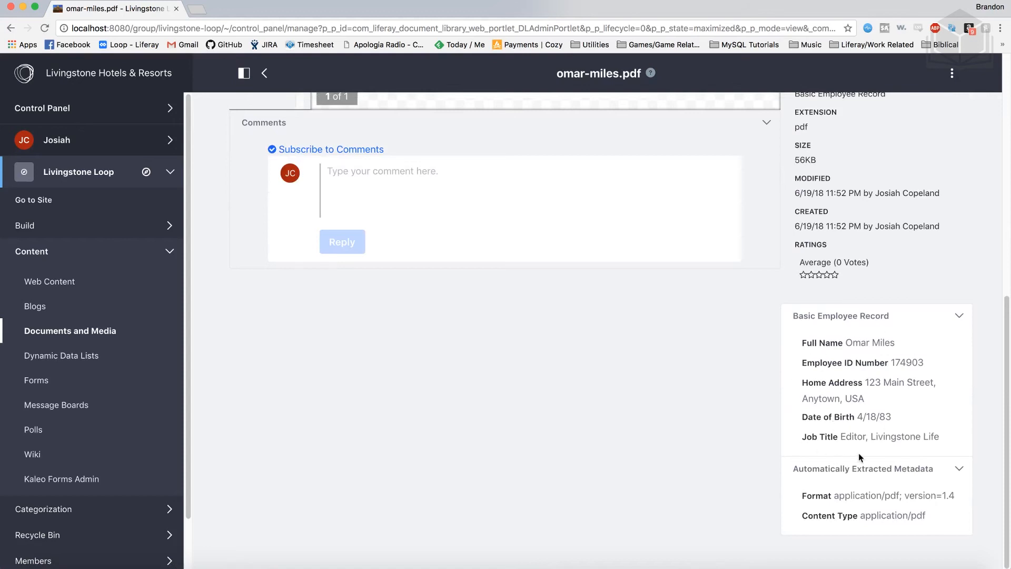
scroll(859, 454, "up", 2)
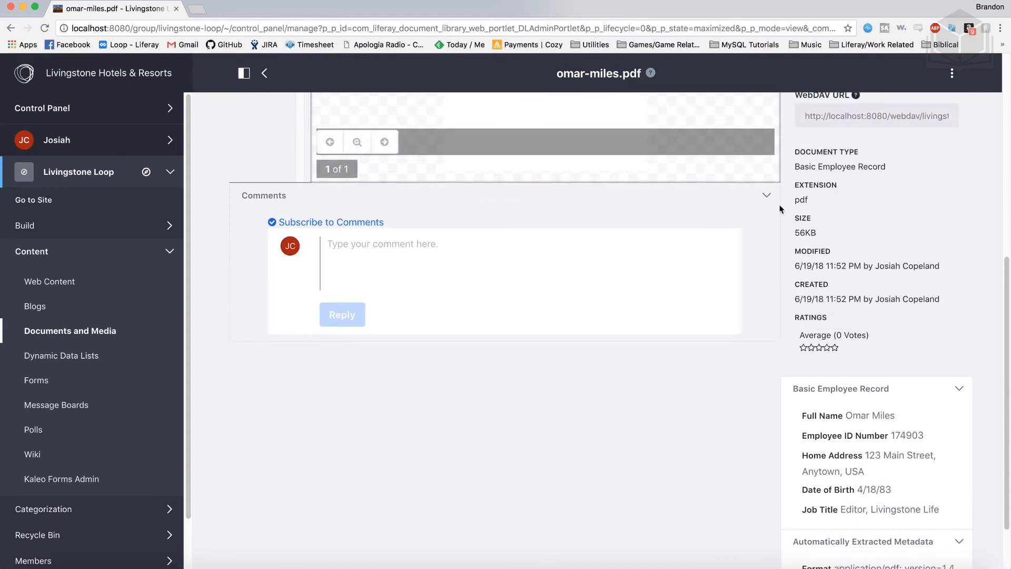
scroll(838, 343, "up", 2)
scroll(837, 342, "up", 10)
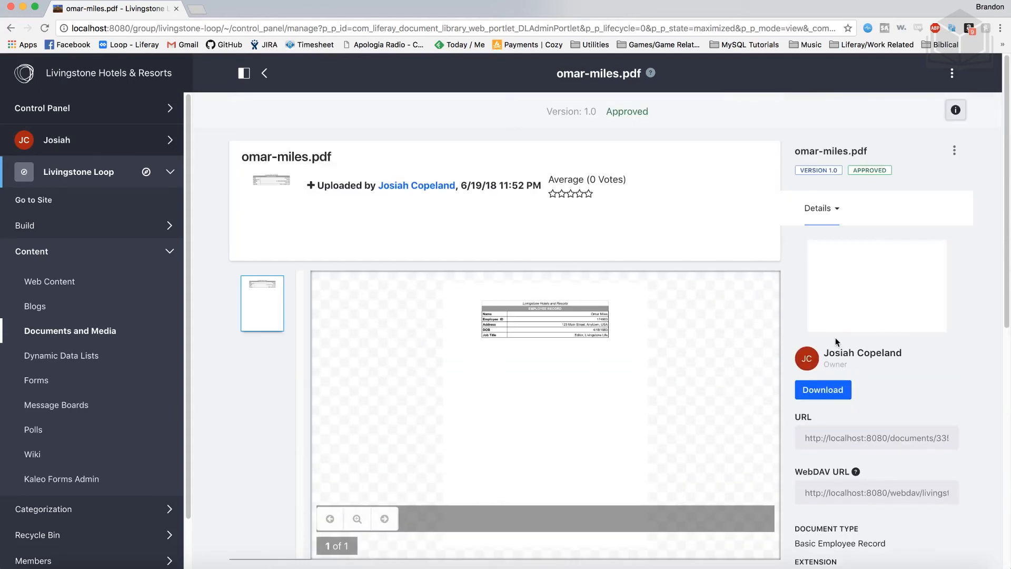
left_click(267, 79)
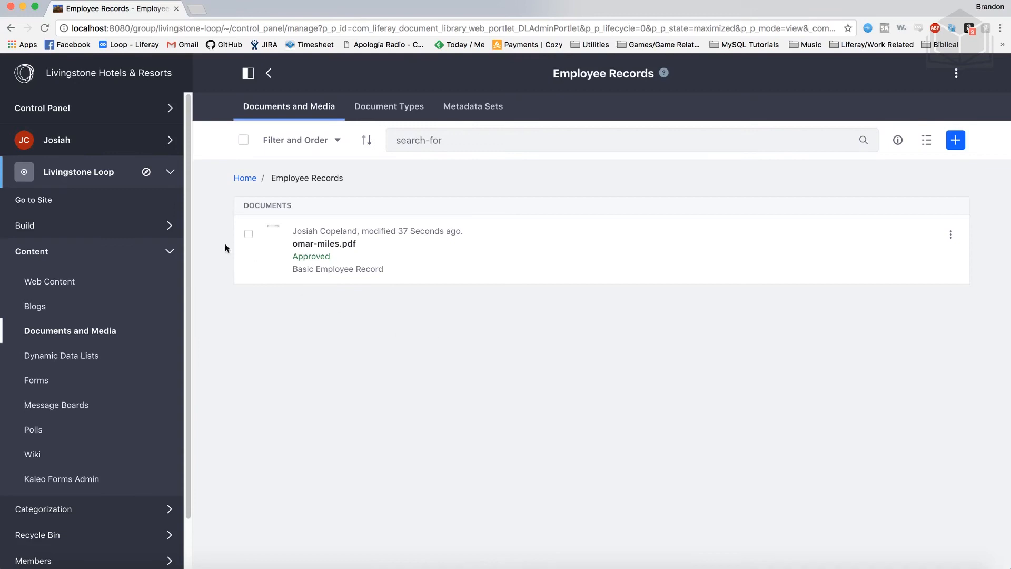
- Switch to the Global site and open its Documents and Media library
left_click(147, 173)
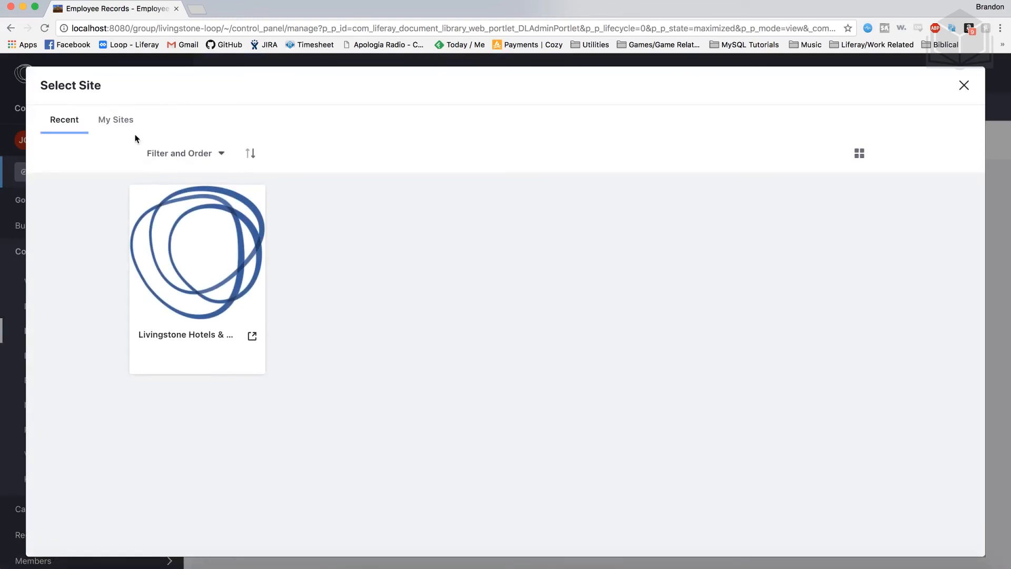
left_click(123, 125)
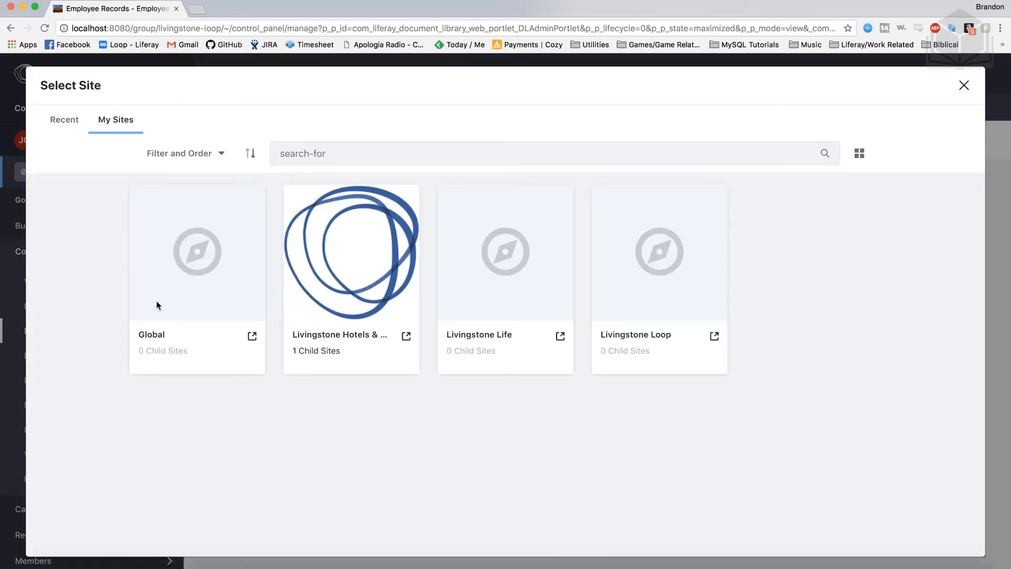
left_click(152, 335)
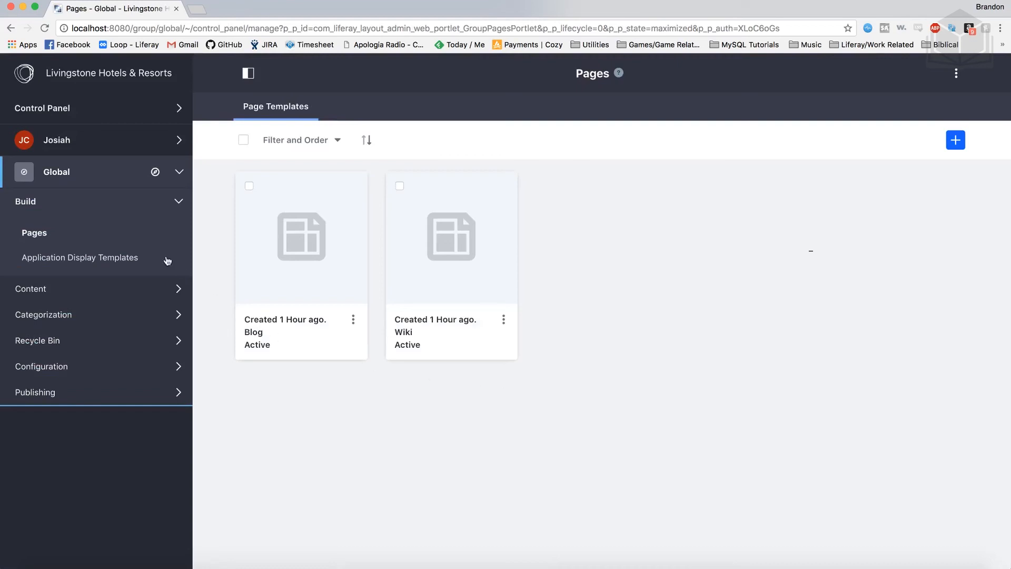
left_click(91, 293)
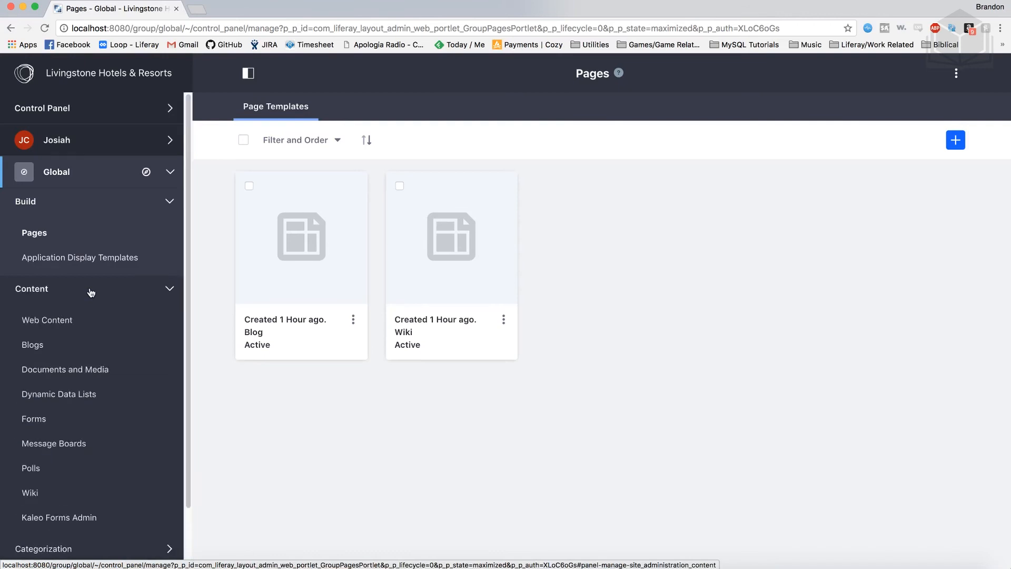
left_click(87, 371)
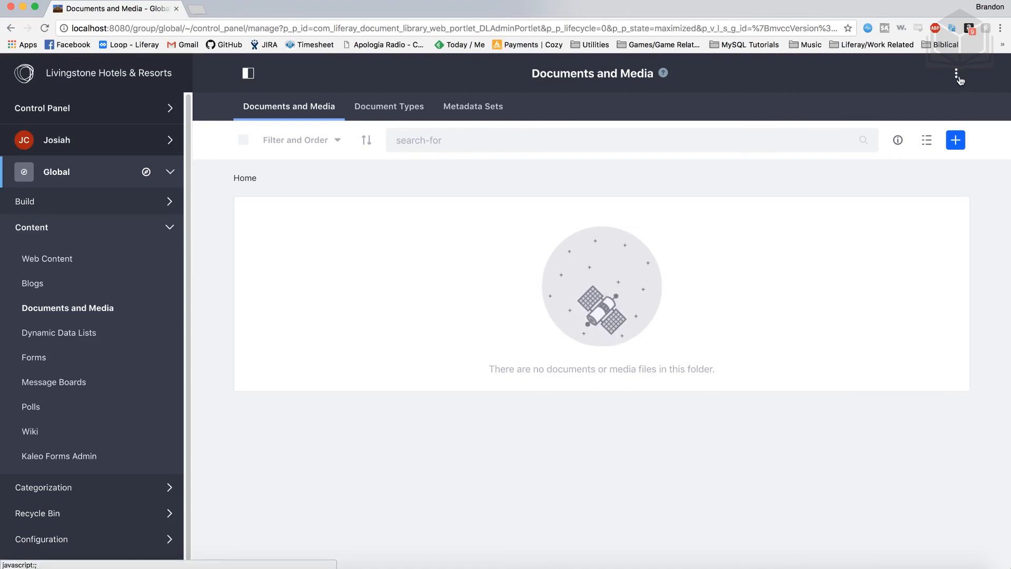
- Import image-type.lar into the Global Documents and Media library and display the available document types
left_click(957, 77)
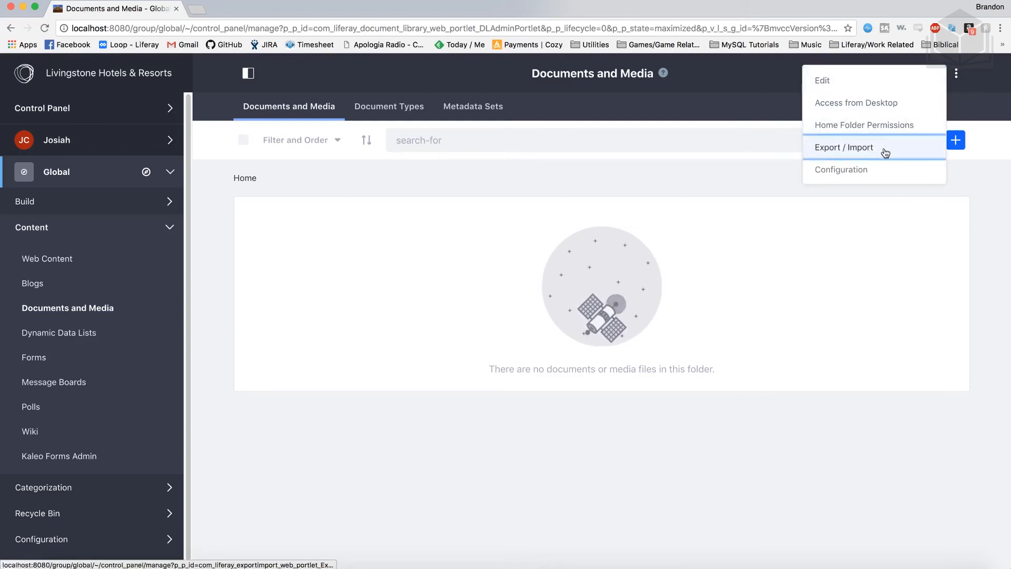
left_click(884, 150)
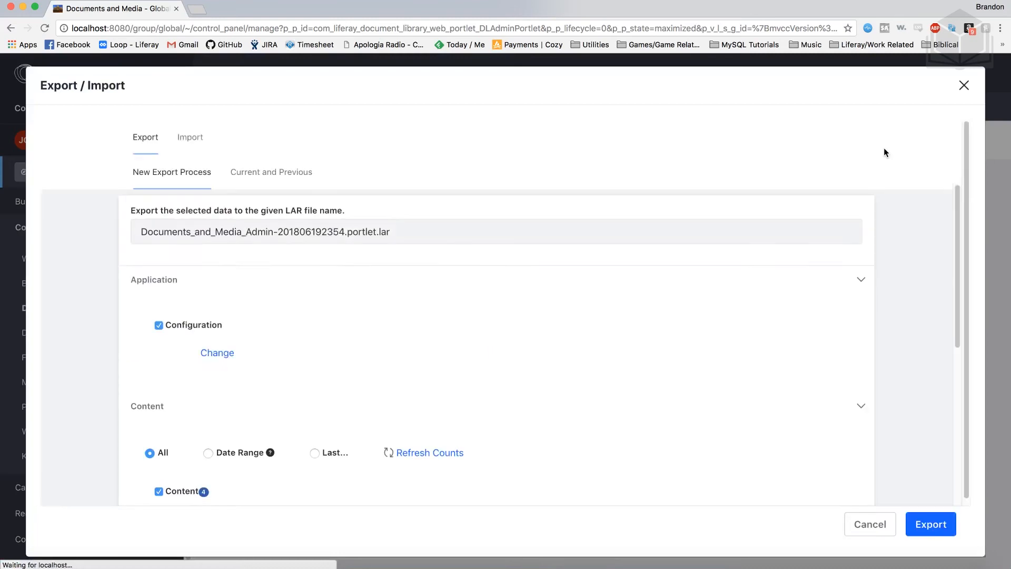
left_click(188, 137)
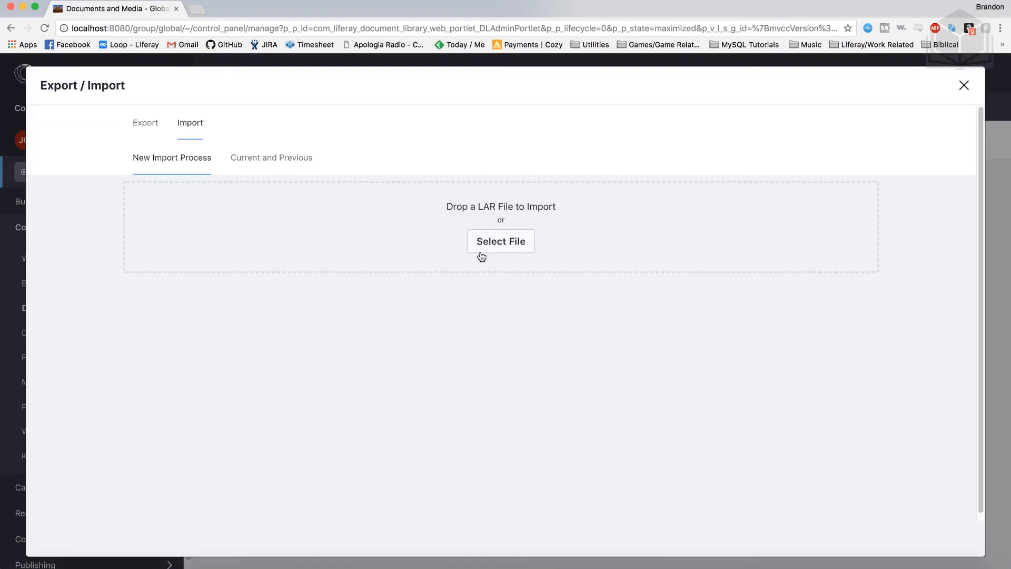
left_click(510, 243)
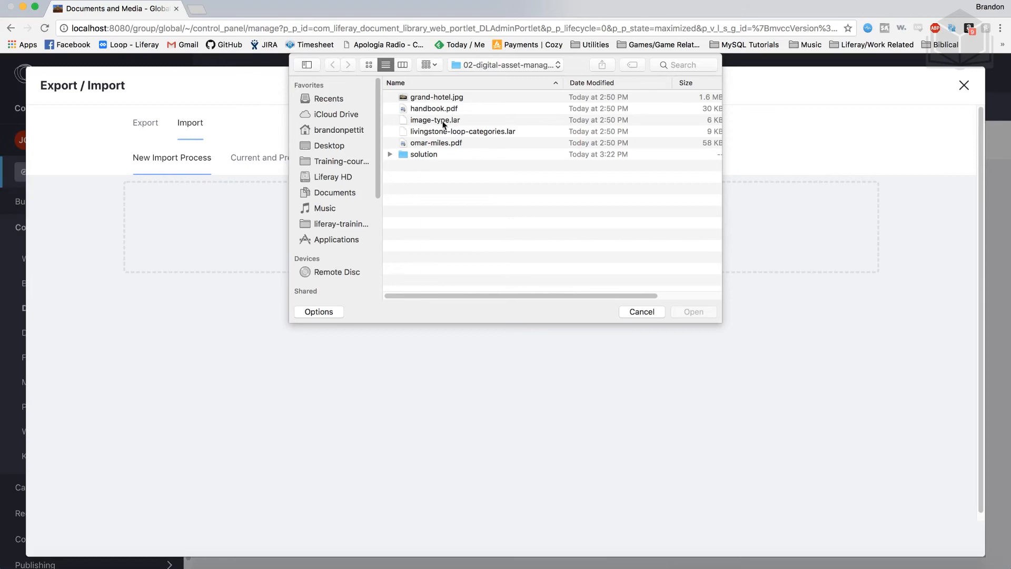
left_click(443, 124)
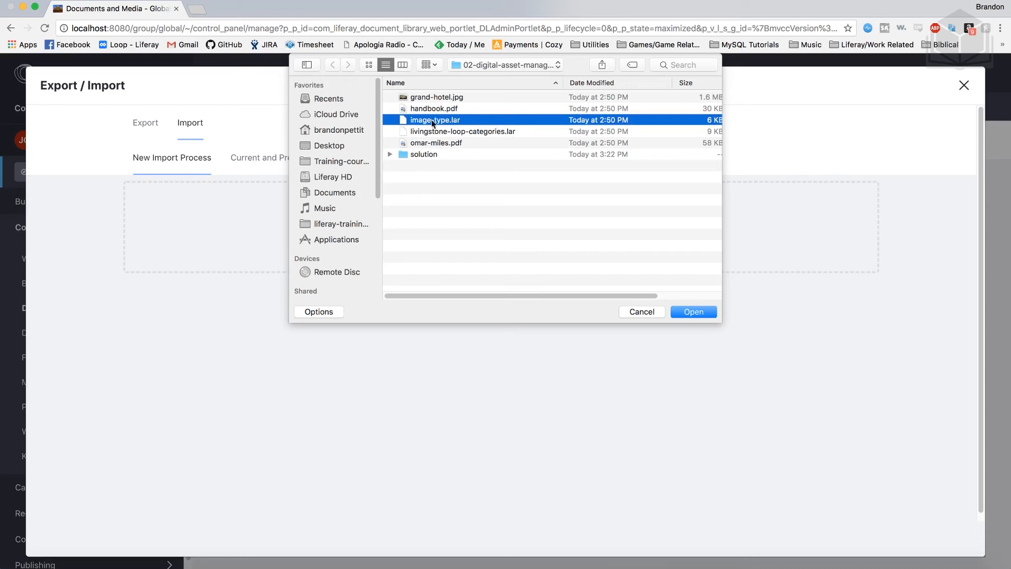
left_click(684, 312)
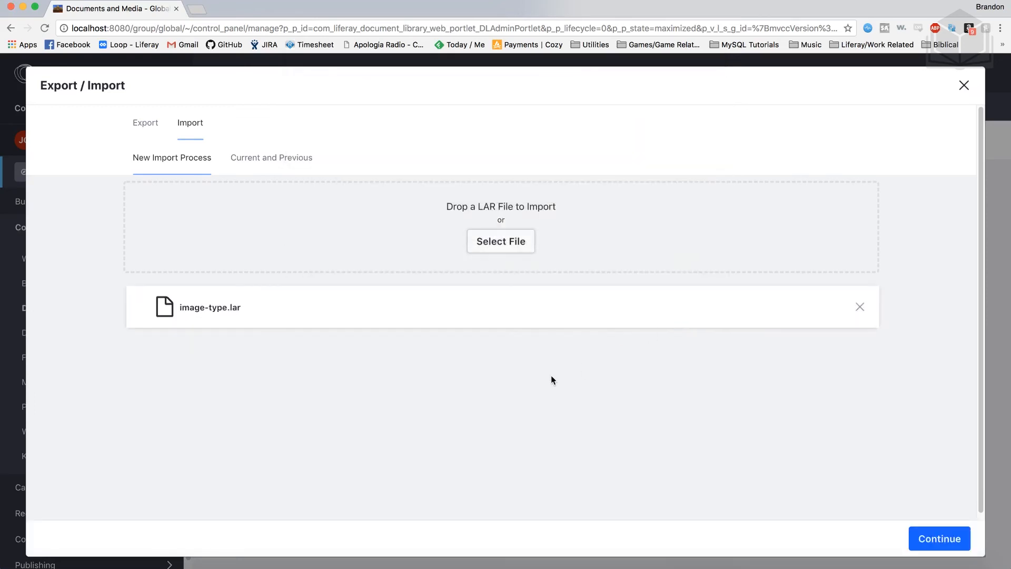
left_click(919, 538)
left_click(898, 539)
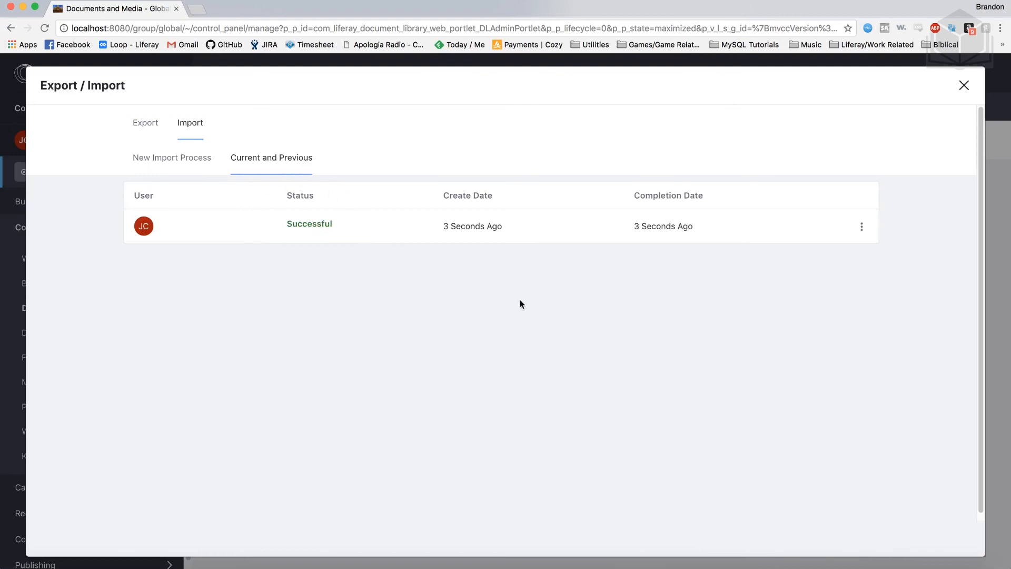
left_click(964, 88)
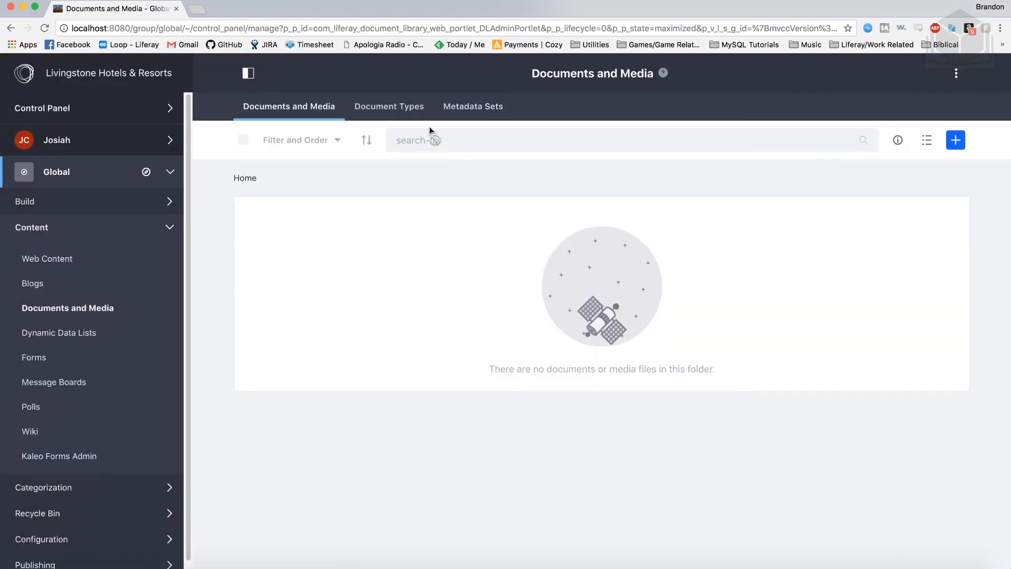
left_click(400, 110)
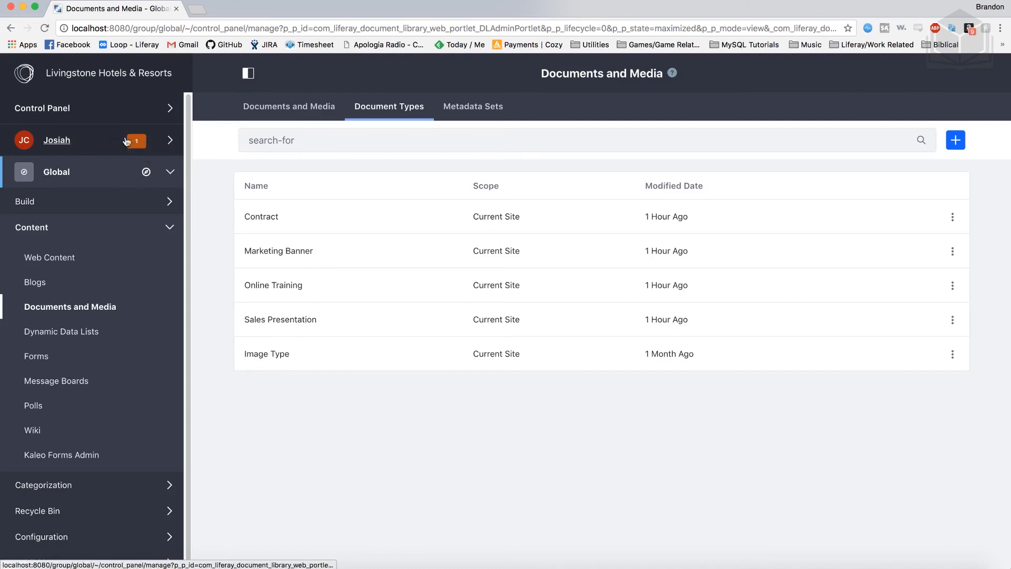
- Go to the Livingstone Hotels & Resorts site and open its Documents and Media library
left_click(156, 74)
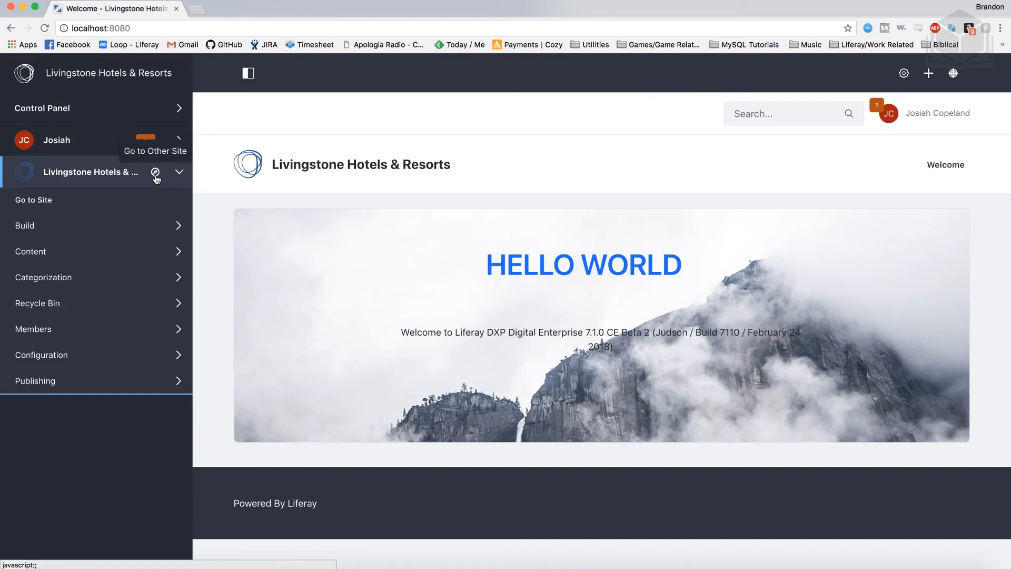
left_click(132, 256)
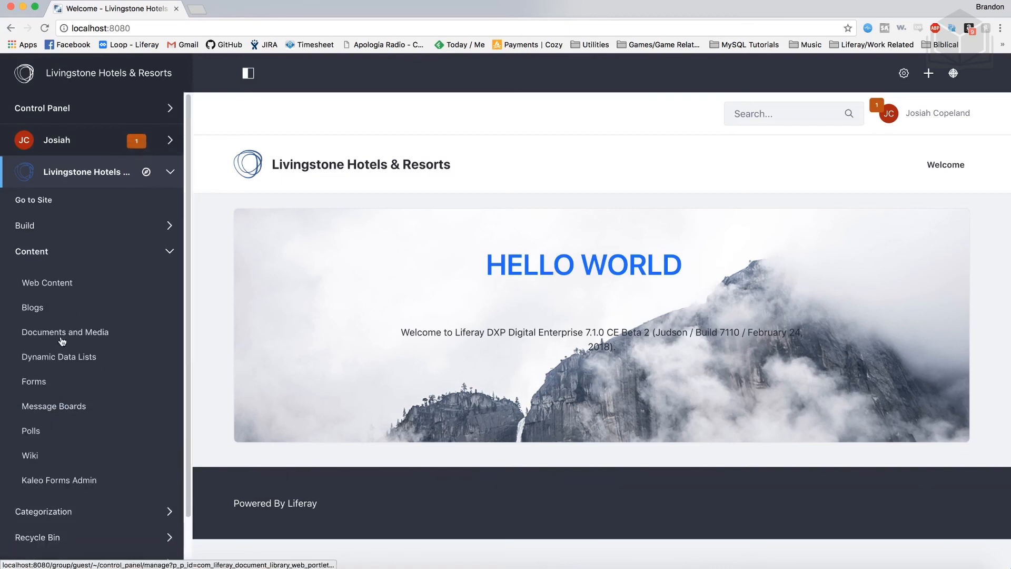
left_click(80, 338)
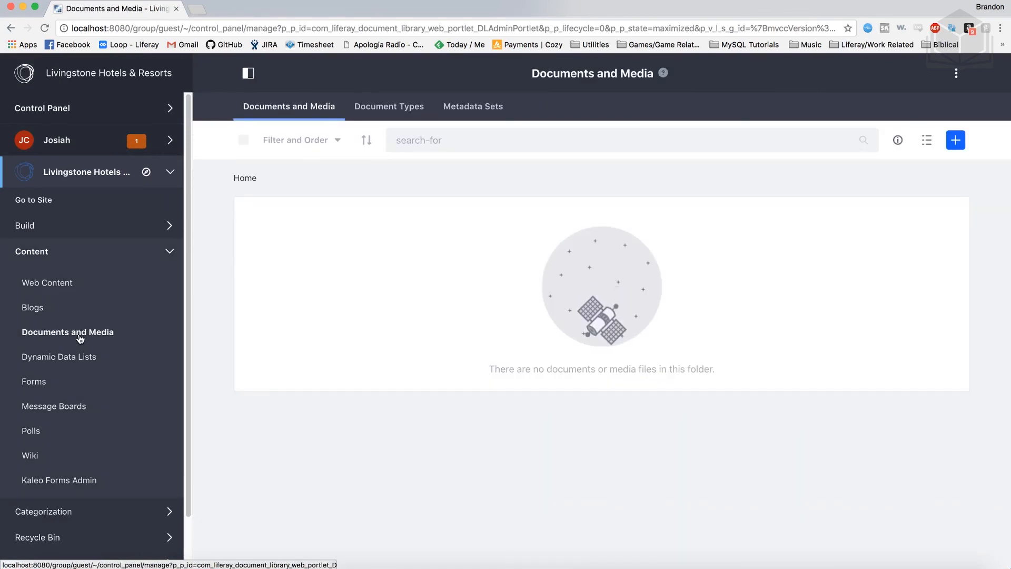
- Start a new Image Type document and choose grand-hotel.jpg as its file
left_click(956, 139)
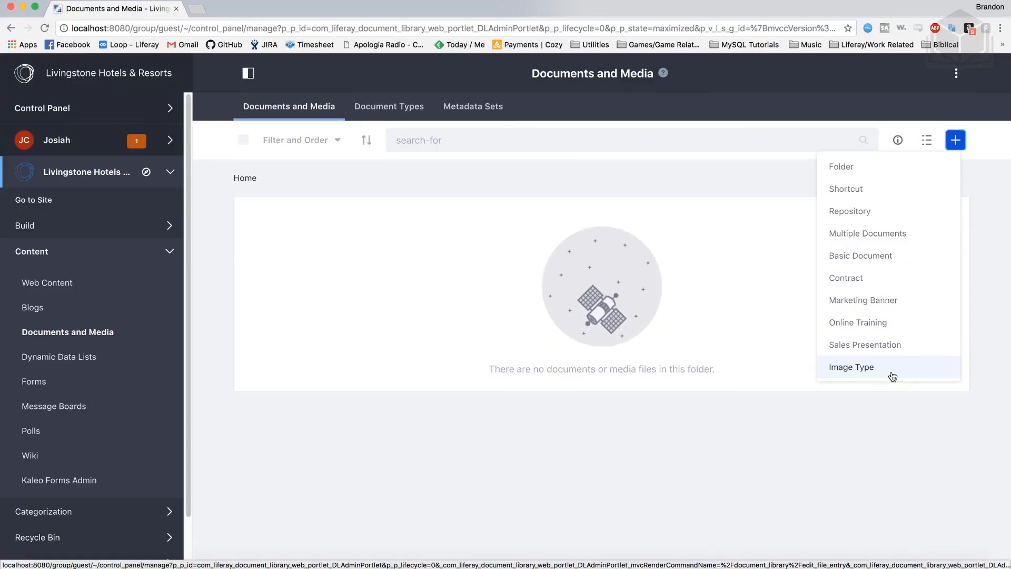
left_click(893, 376)
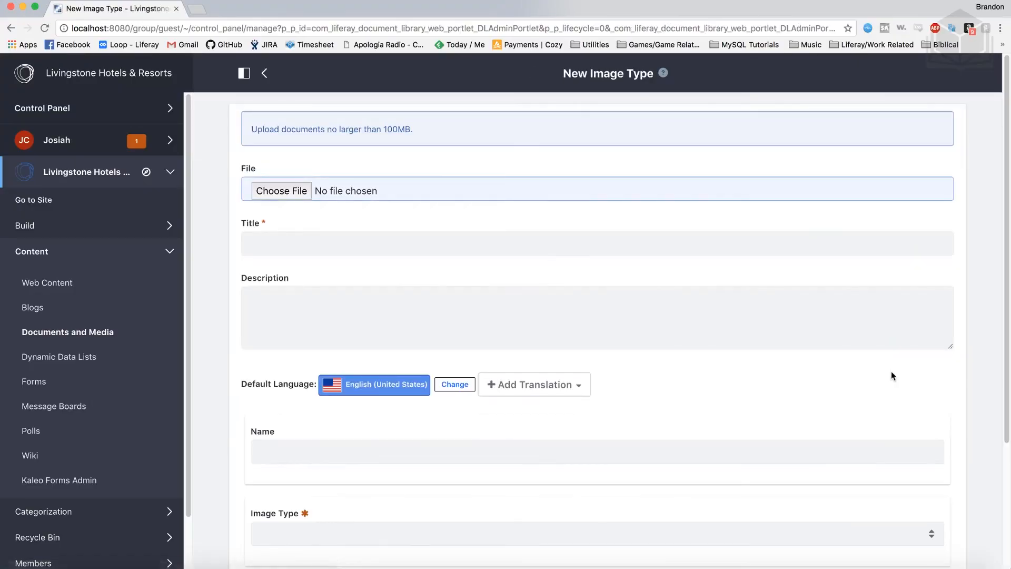
left_click(291, 192)
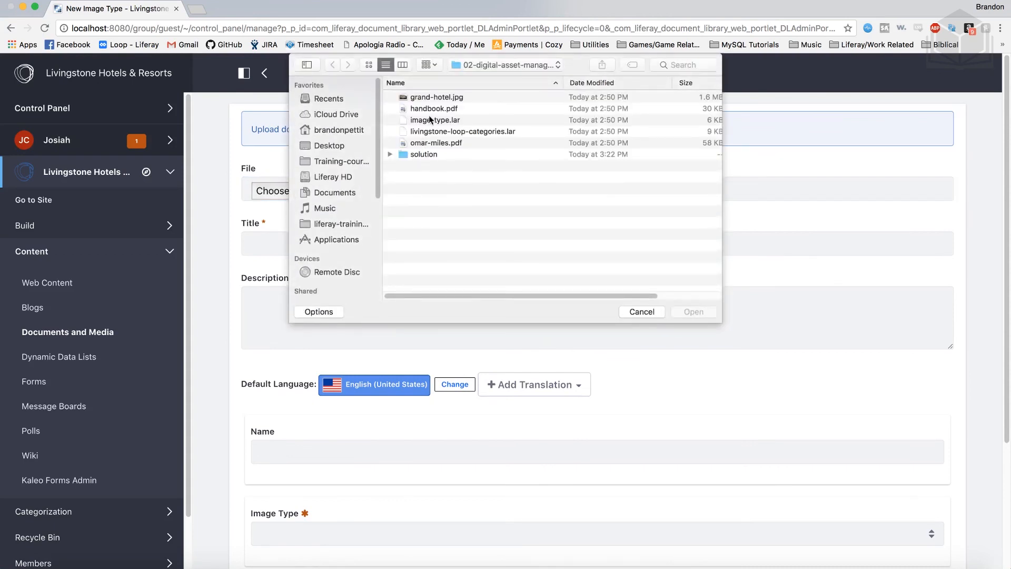
left_click(444, 98)
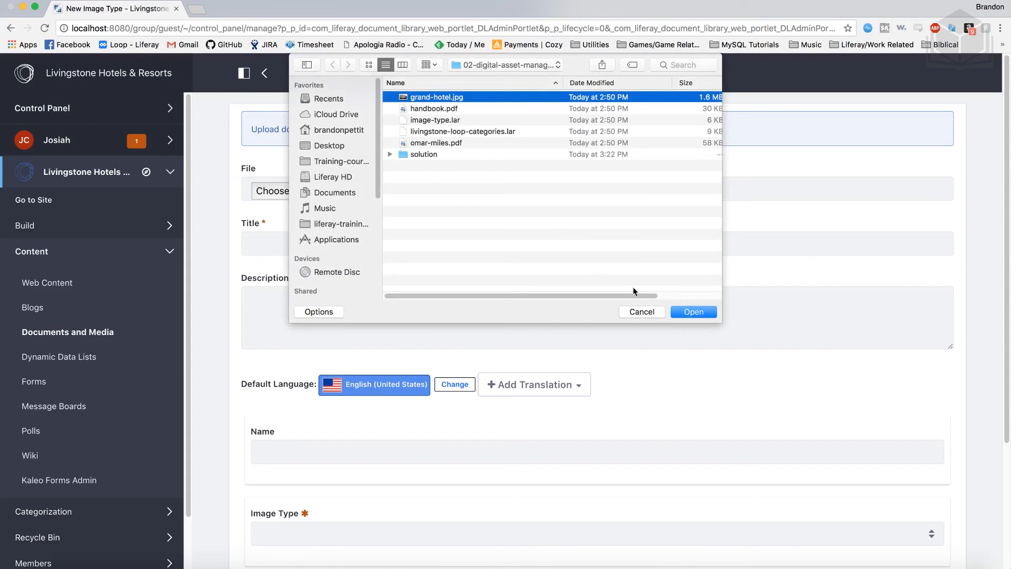
left_click(697, 312)
- Enter "Grand Livingstone Hotel" as the name, set the image type to Front Page and publish the document
scroll(698, 315, "down", 1)
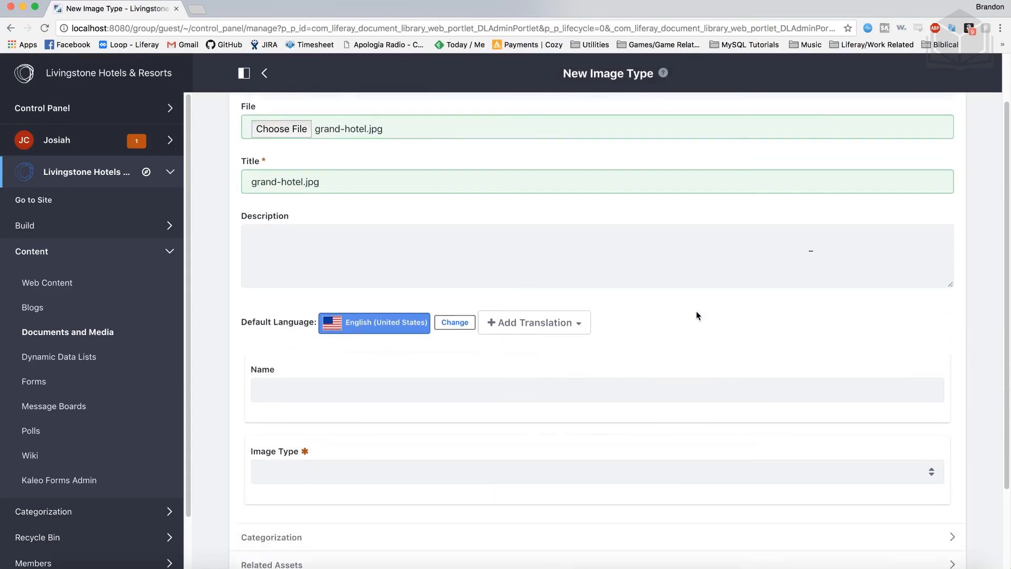
scroll(696, 315, "down", 5)
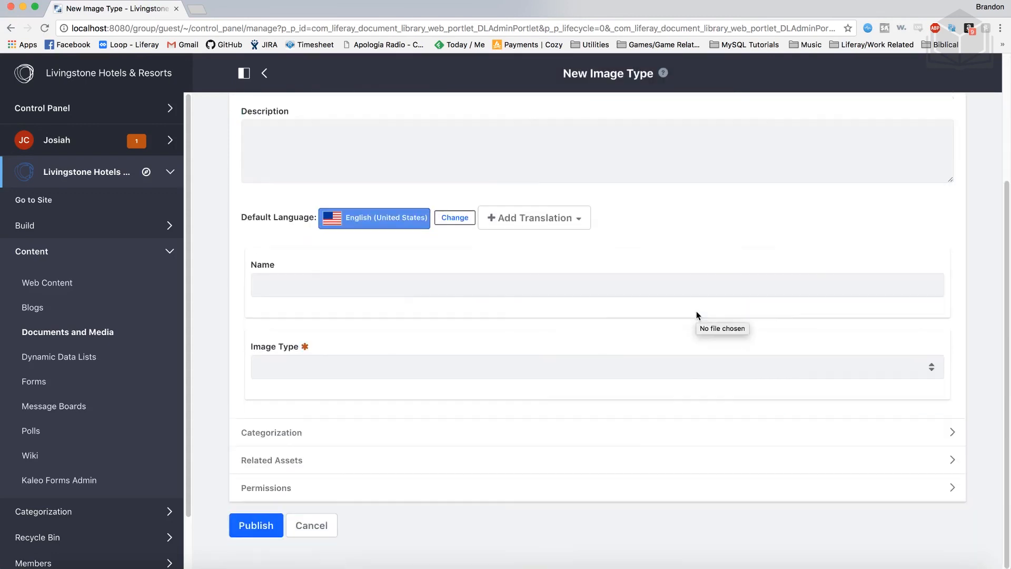
left_click(330, 288)
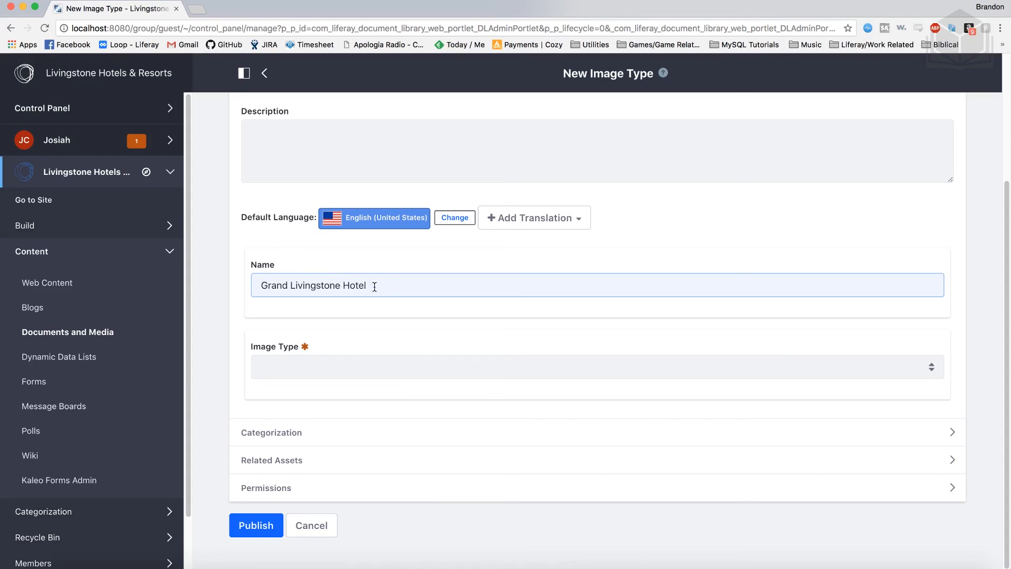
left_click(303, 369)
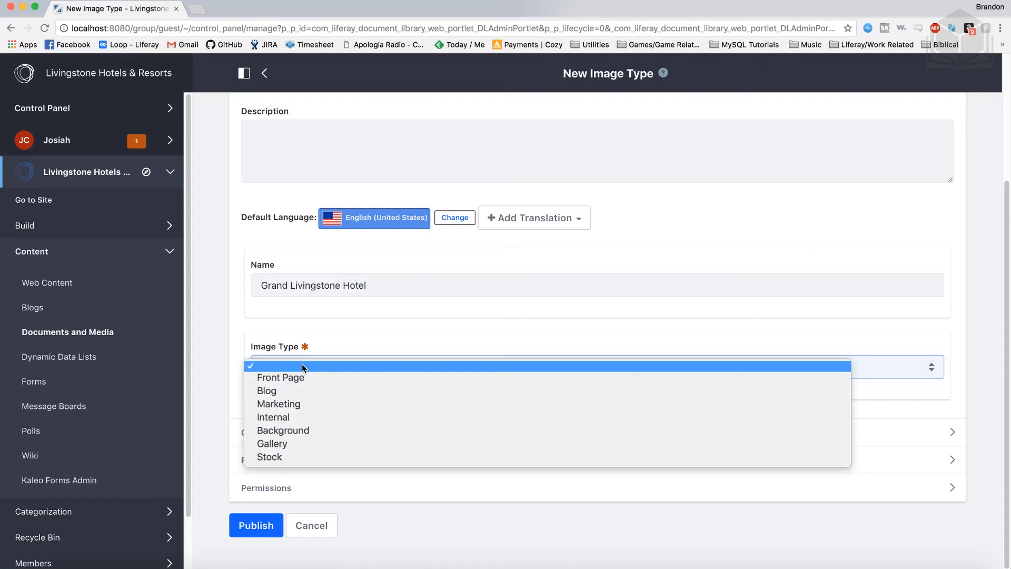
left_click(310, 379)
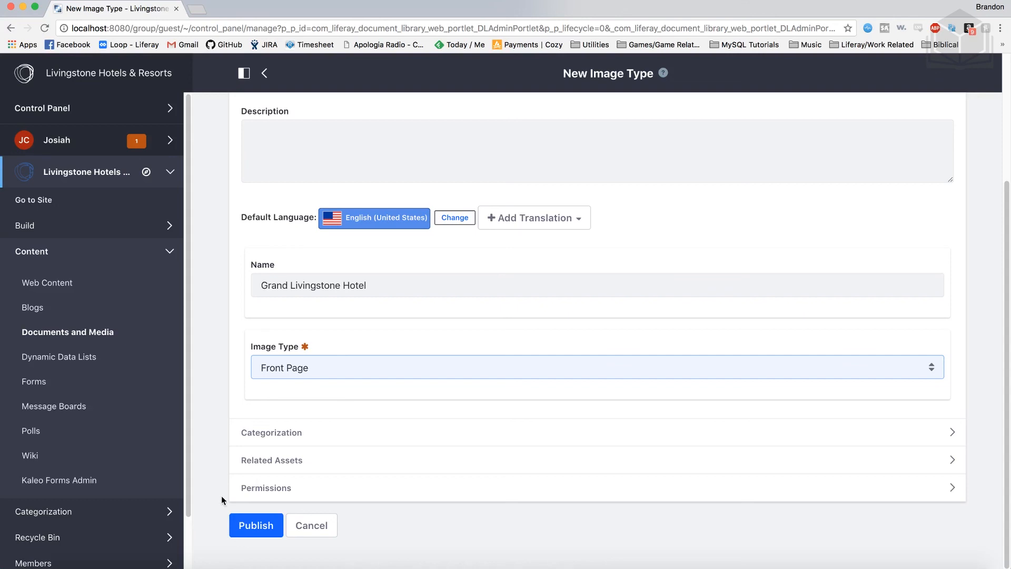
left_click(256, 526)
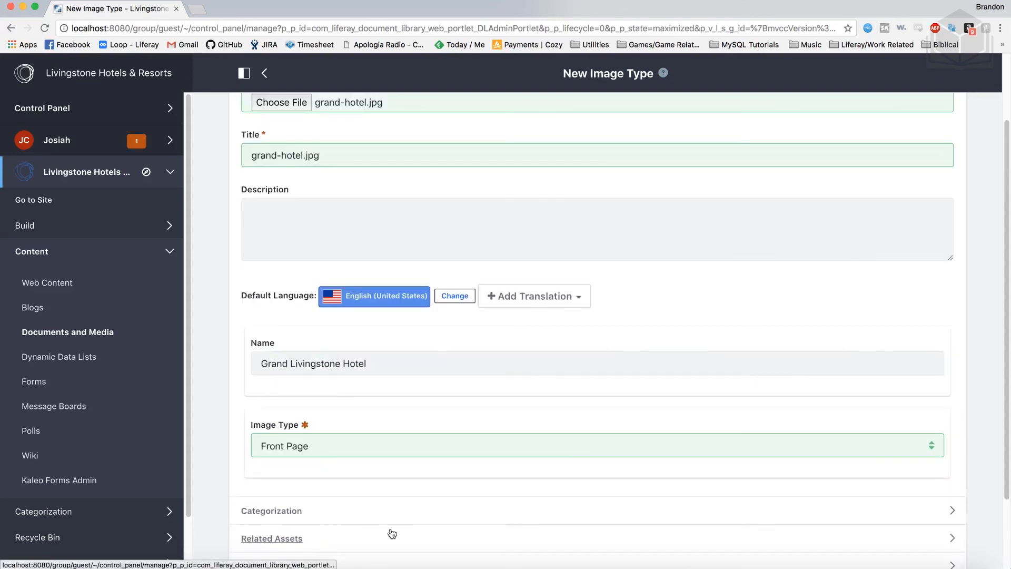